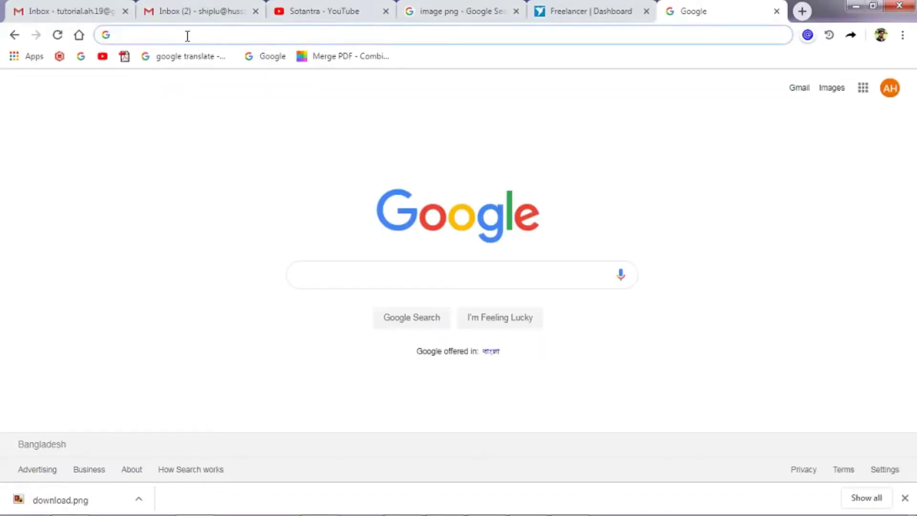
- Load pdfcompressor.com in Chrome from the address bar's autocomplete suggestion
{"action": "left_click", "coordinate": [186, 35]}
{"action": "type", "text": "pd"}
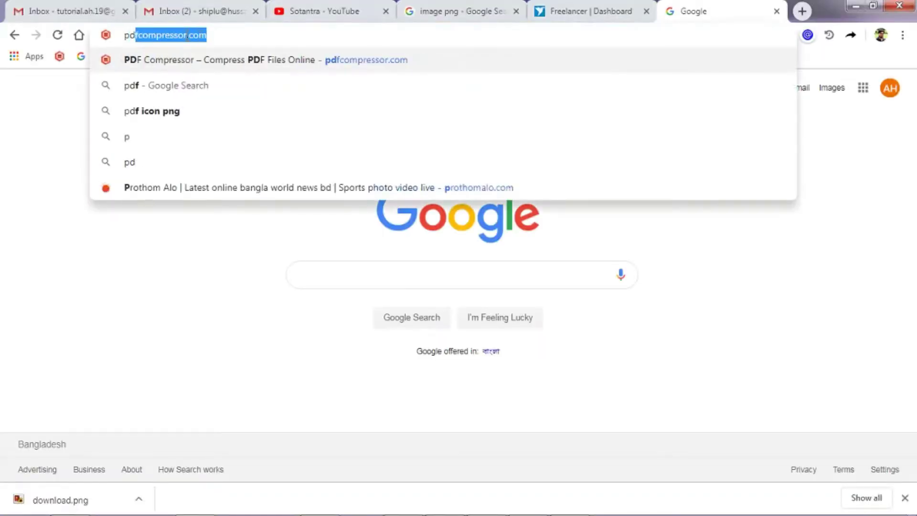
{"action": "type", "text": "fc"}
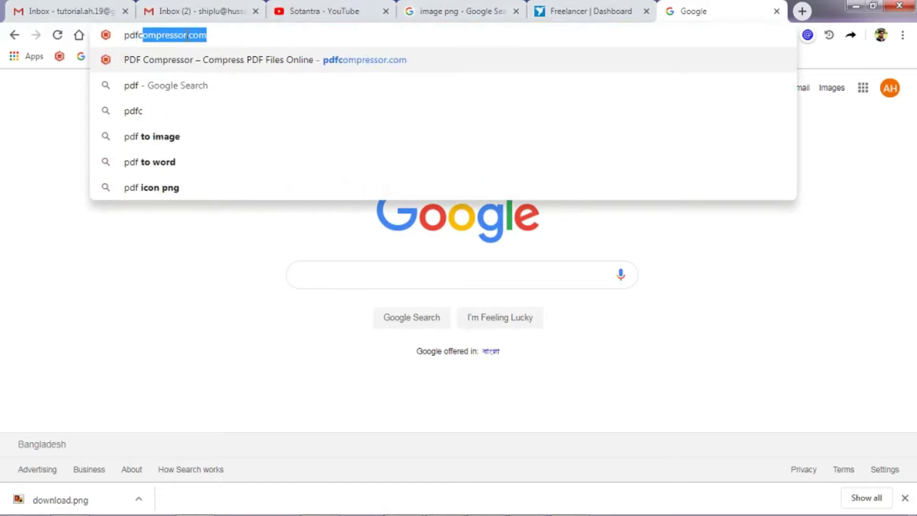
{"action": "type", "text": "om"}
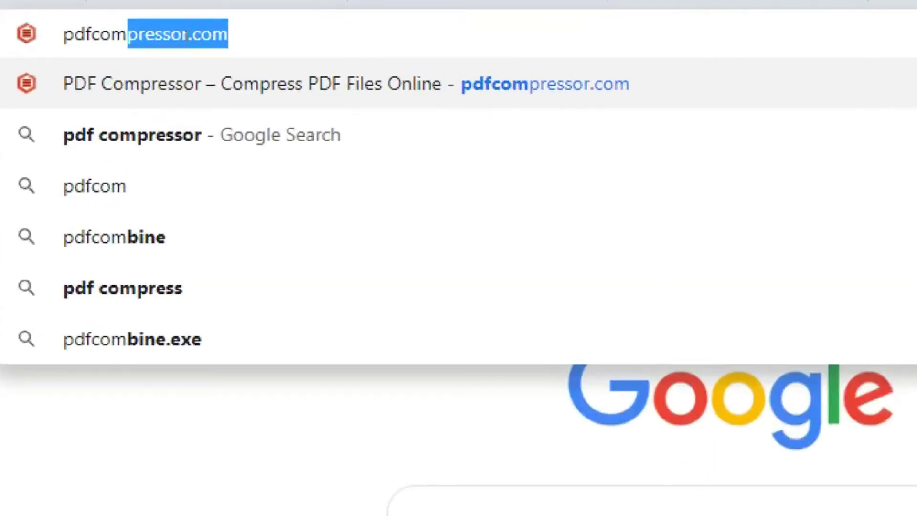
{"action": "left_click", "coordinate": [239, 32]}
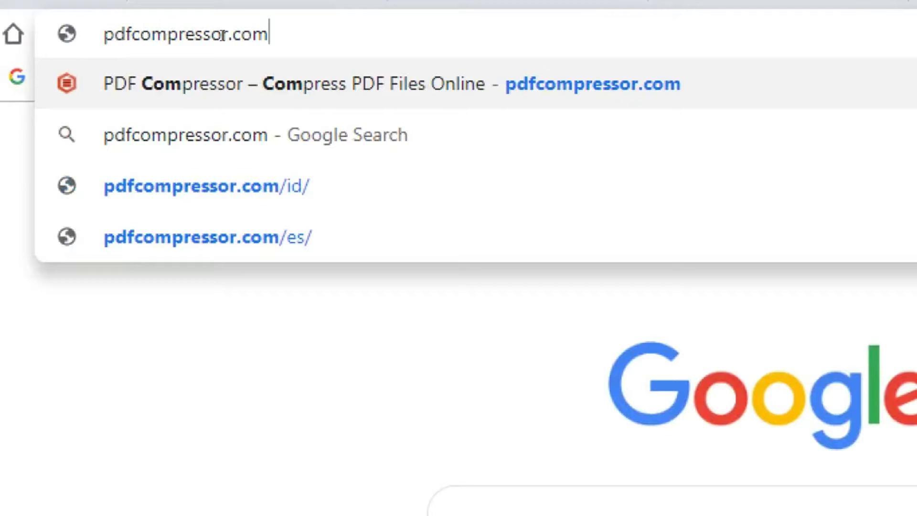
{"action": "key", "text": "Return"}
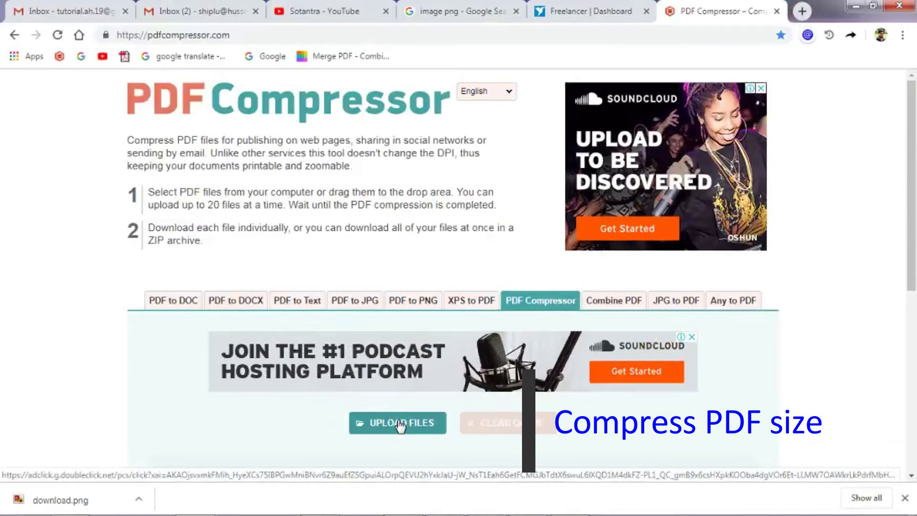
- Upload the HUSSAINS Business Consultants Ltd short profile PDF, compressing it by 93%
{"action": "left_click", "coordinate": [401, 423]}
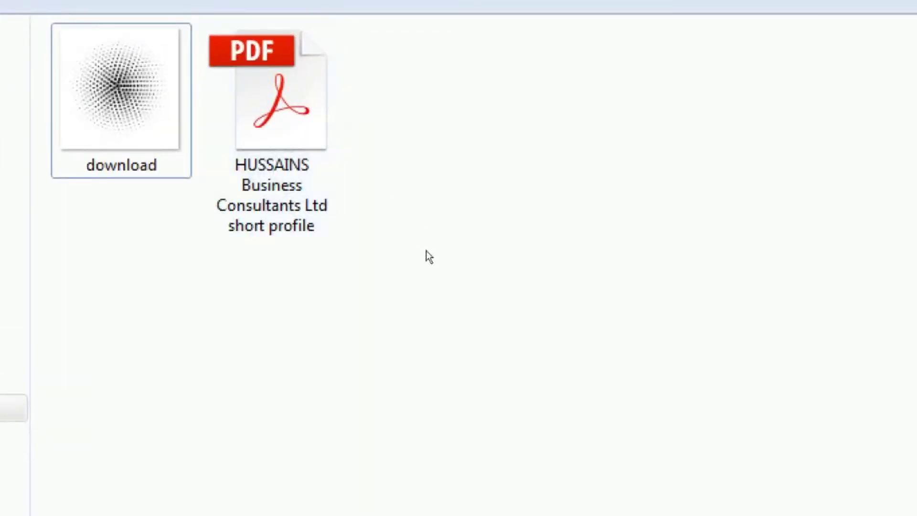
{"action": "mouse_move", "coordinate": [272, 94]}
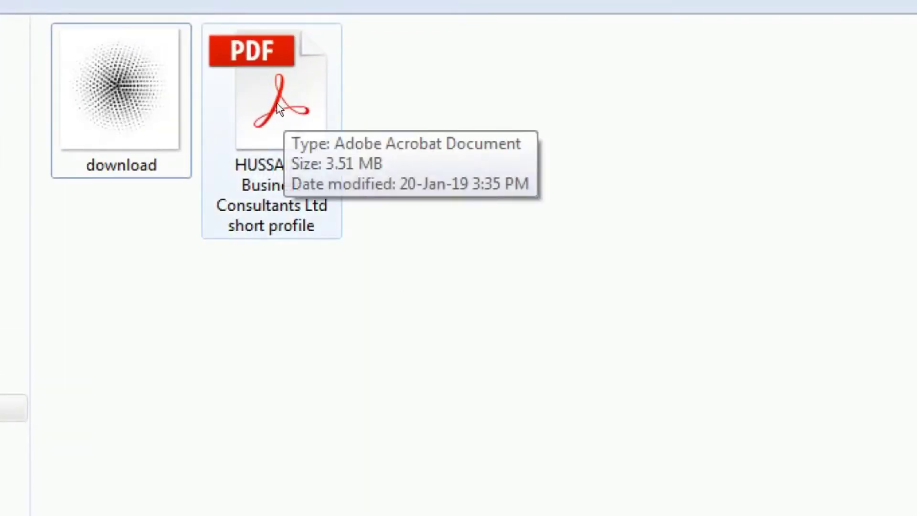
{"action": "left_click", "coordinate": [266, 119]}
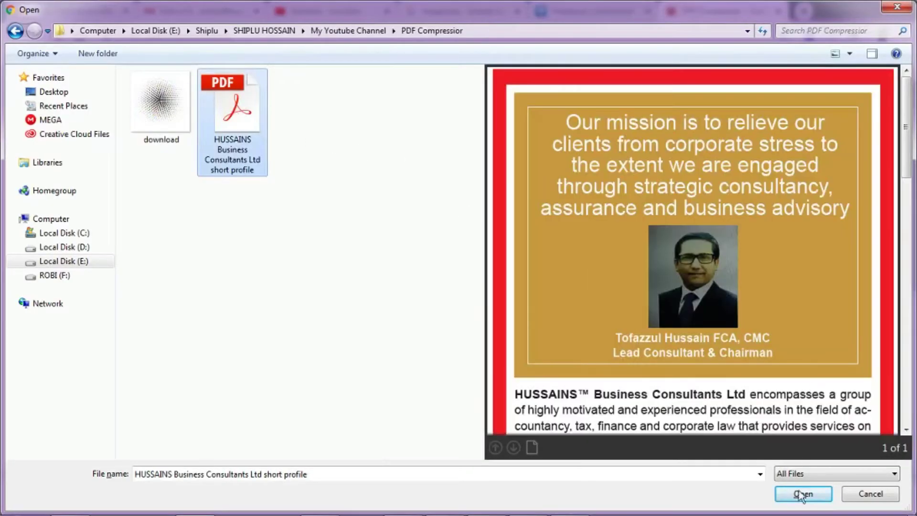
{"action": "left_click", "coordinate": [802, 494]}
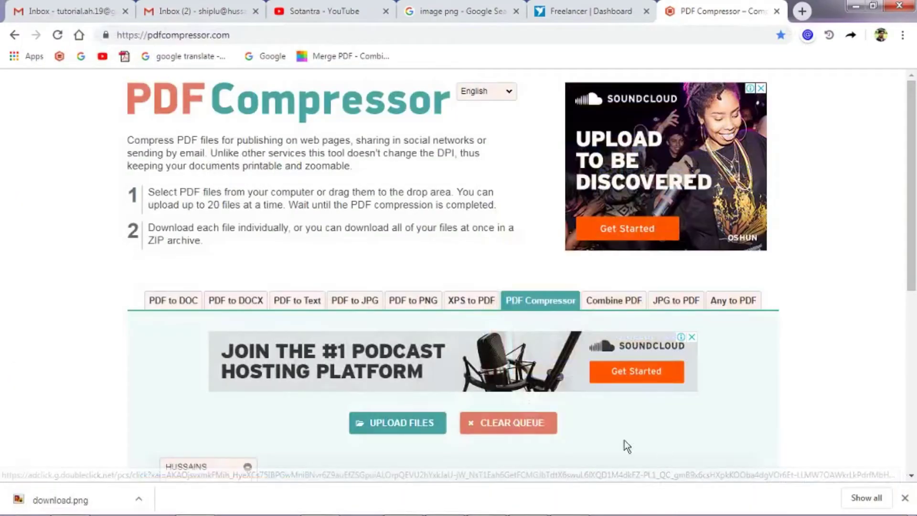
{"action": "scroll", "coordinate": [370, 245], "scroll_direction": "down", "scroll_amount": 2}
{"action": "scroll", "coordinate": [369, 245], "scroll_direction": "down", "scroll_amount": 1}
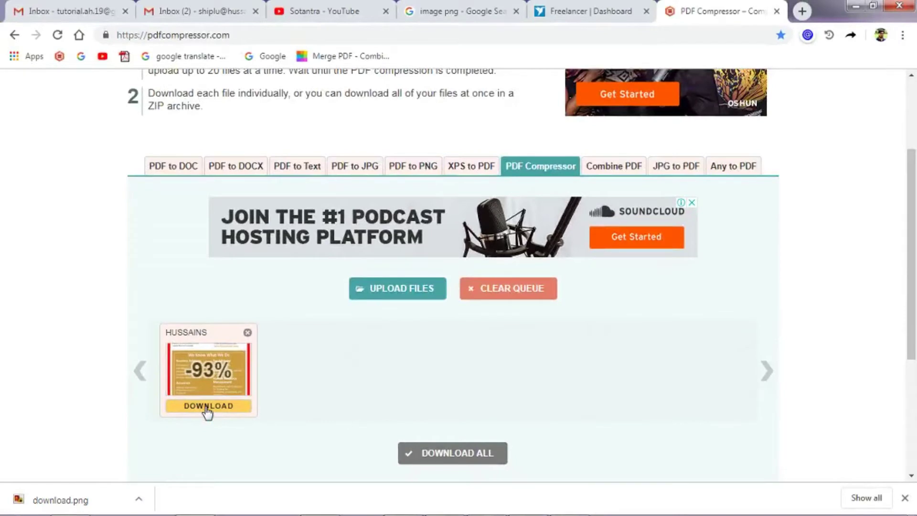
- Download the compressed profile and show the 240 KB -min PDF in its folder
{"action": "left_click", "coordinate": [207, 407]}
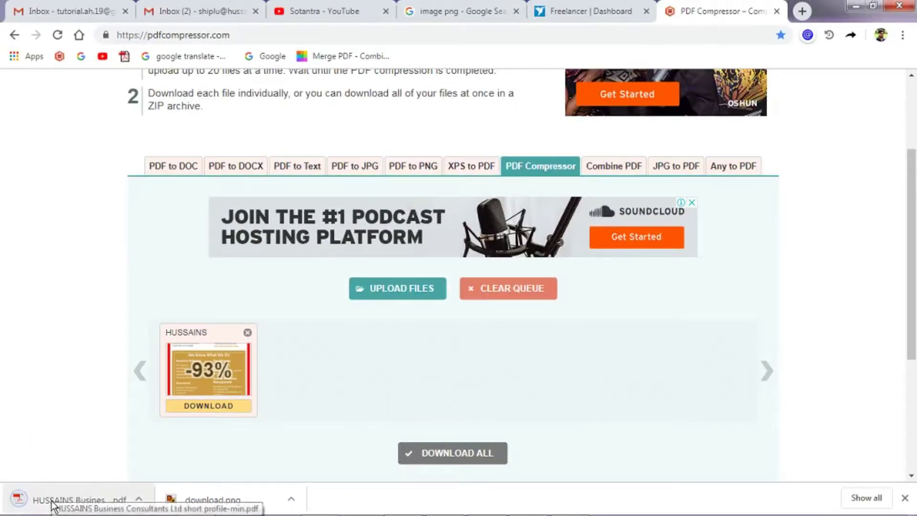
{"action": "right_click", "coordinate": [91, 510]}
{"action": "key", "text": "Up"}
{"action": "key", "text": "Return"}
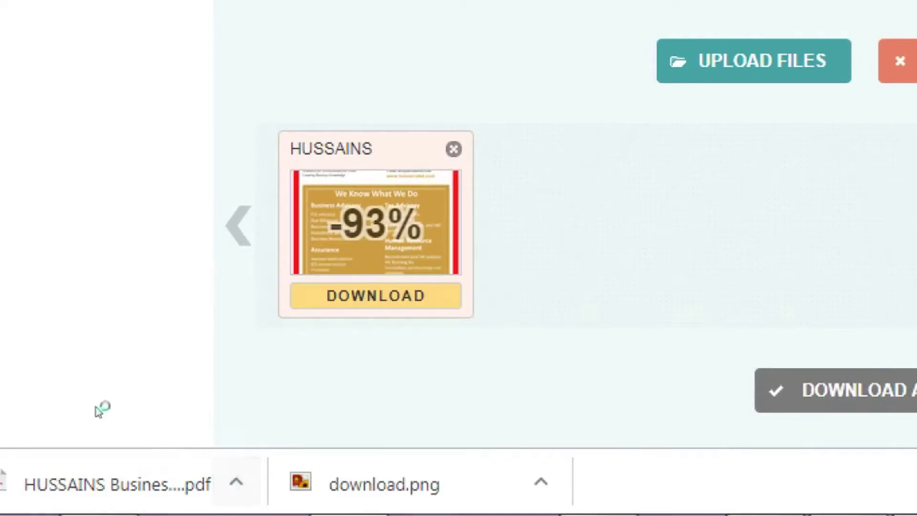
{"action": "left_click", "coordinate": [450, 156]}
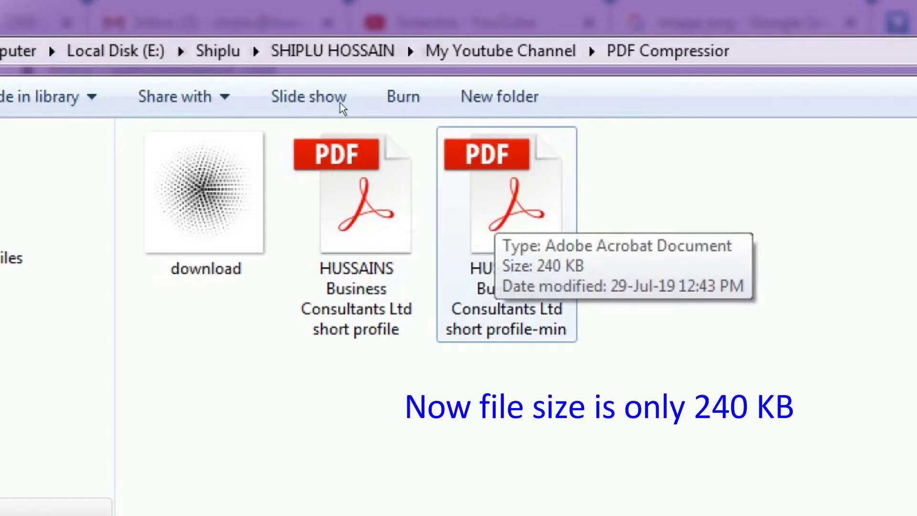
- Open the short profile-min PDF in Acrobat Reader and widen the page to 116%
{"action": "double_click", "coordinate": [351, 118]}
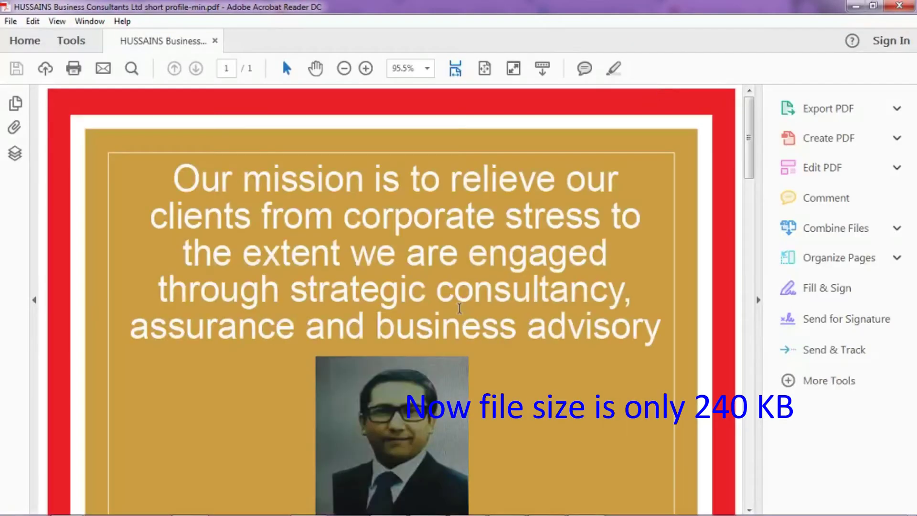
{"action": "scroll", "coordinate": [460, 308], "scroll_direction": "down", "scroll_amount": 5}
{"action": "scroll", "coordinate": [461, 308], "scroll_direction": "down", "scroll_amount": 3}
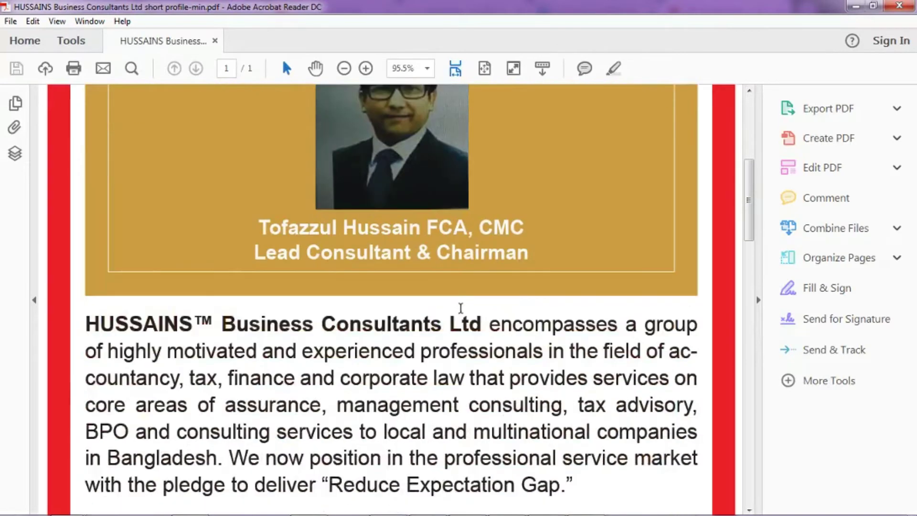
{"action": "left_click", "coordinate": [758, 301]}
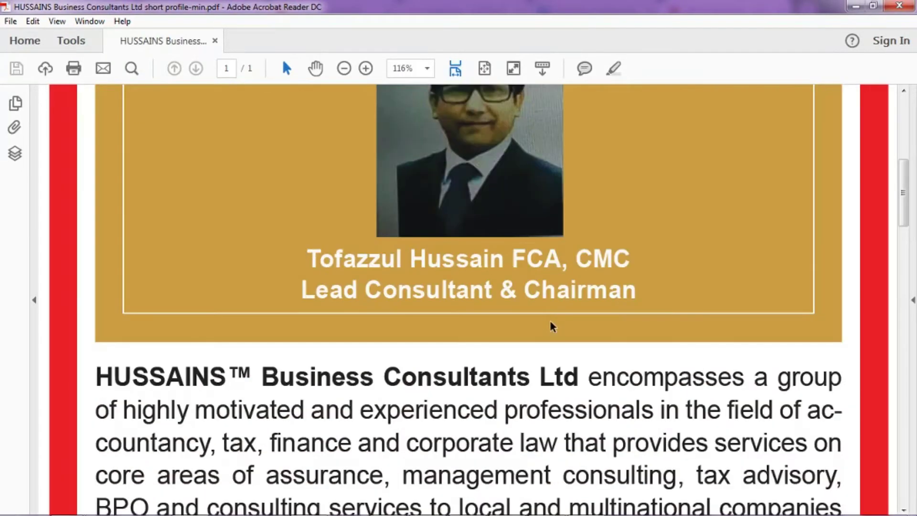
{"action": "scroll", "coordinate": [543, 319], "scroll_direction": "up", "scroll_amount": 1, "text": "ctrl"}
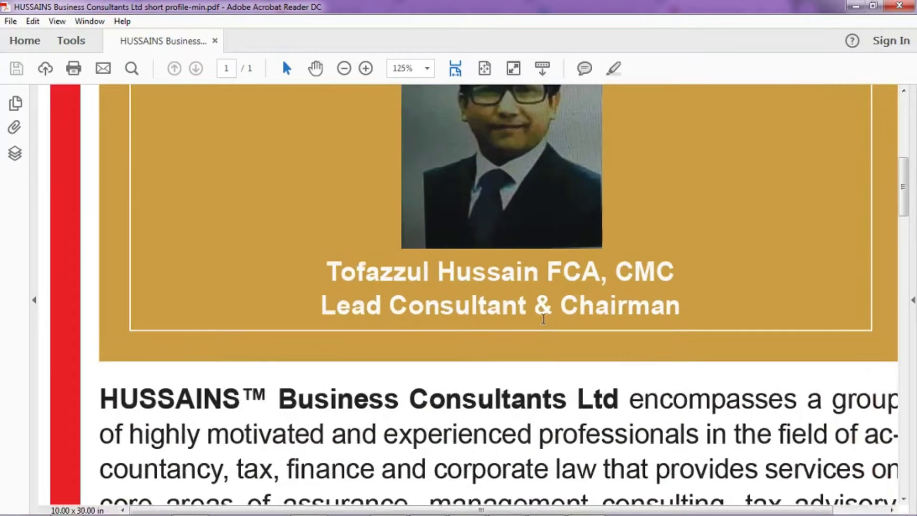
{"action": "scroll", "coordinate": [544, 319], "scroll_direction": "up", "scroll_amount": 3}
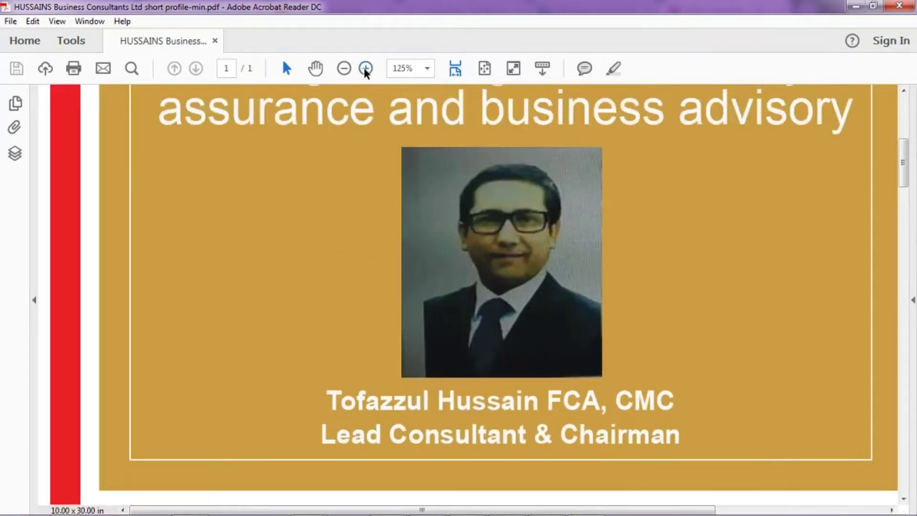
- Zoom up to 200% and back out to inspect the quality, then close the PDF
{"action": "left_click", "coordinate": [365, 69]}
{"action": "left_click", "coordinate": [365, 70]}
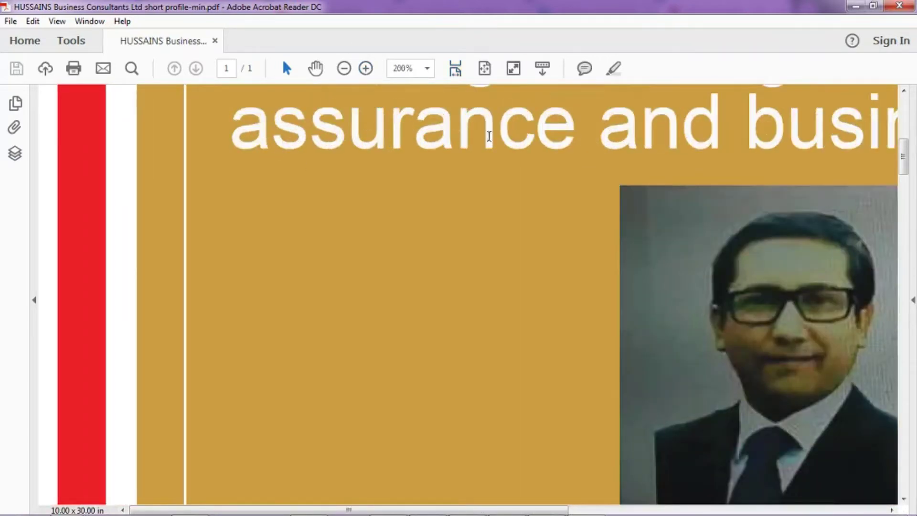
{"action": "left_click", "coordinate": [344, 68]}
{"action": "left_click", "coordinate": [344, 68]}
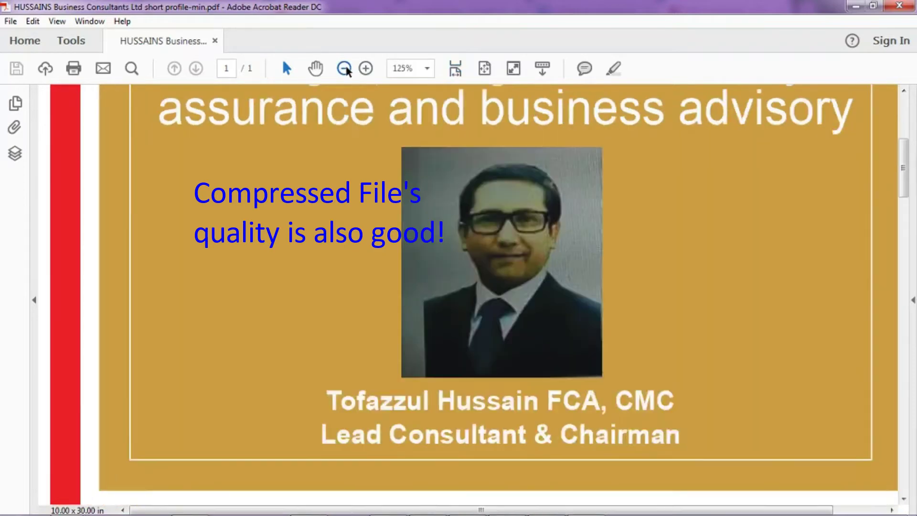
{"action": "left_click", "coordinate": [344, 69]}
{"action": "left_click", "coordinate": [344, 68]}
{"action": "left_click", "coordinate": [345, 68]}
{"action": "scroll", "coordinate": [578, 319], "scroll_direction": "down", "scroll_amount": 5}
{"action": "scroll", "coordinate": [578, 320], "scroll_direction": "down", "scroll_amount": 5}
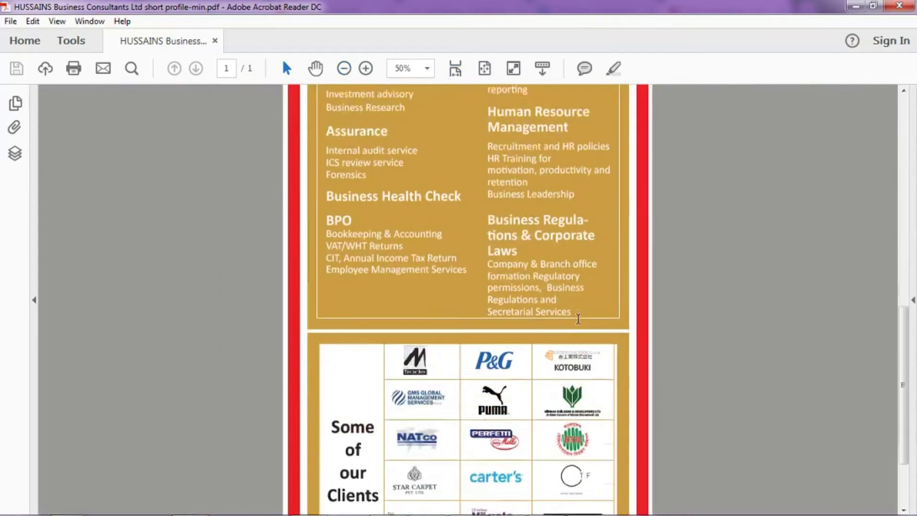
{"action": "scroll", "coordinate": [578, 319], "scroll_direction": "down", "scroll_amount": 2}
{"action": "scroll", "coordinate": [578, 319], "scroll_direction": "up", "scroll_amount": 2}
{"action": "scroll", "coordinate": [578, 321], "scroll_direction": "up", "scroll_amount": 5}
{"action": "scroll", "coordinate": [579, 324], "scroll_direction": "up", "scroll_amount": 5}
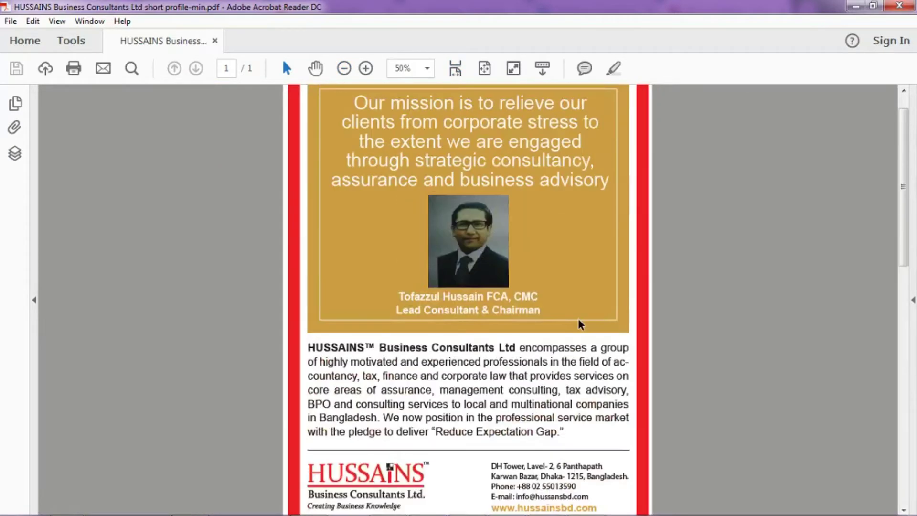
{"action": "key", "text": "ctrl+w"}
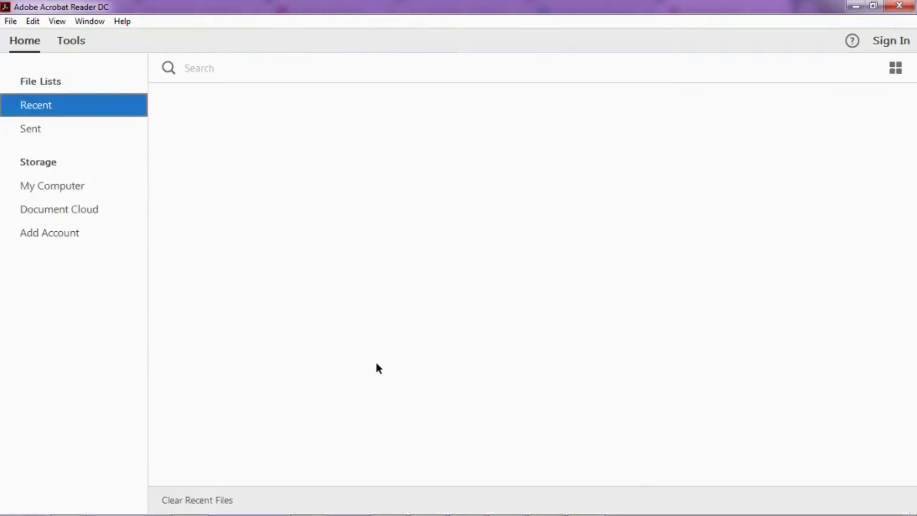
- Remove the HUSSAINS file from PDF Compressor's queue and go to PDF to DOC
{"action": "left_click", "coordinate": [190, 503]}
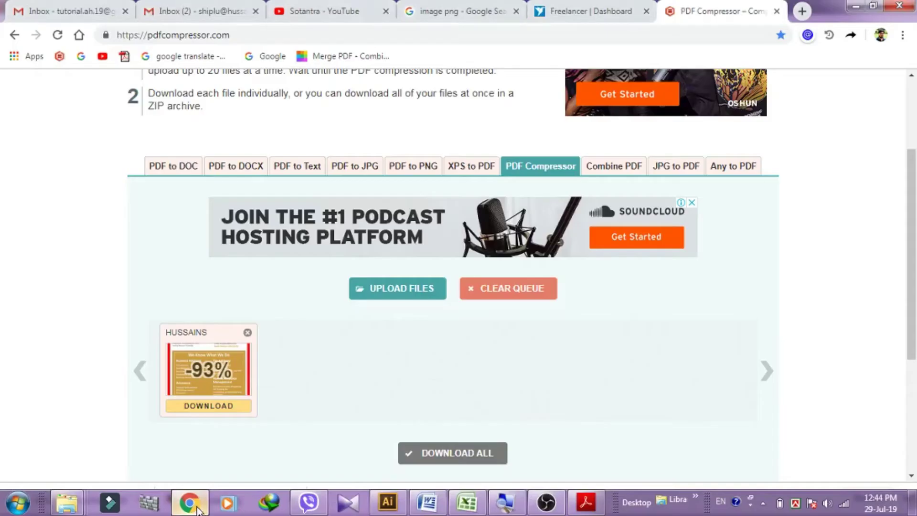
{"action": "left_click", "coordinate": [248, 329]}
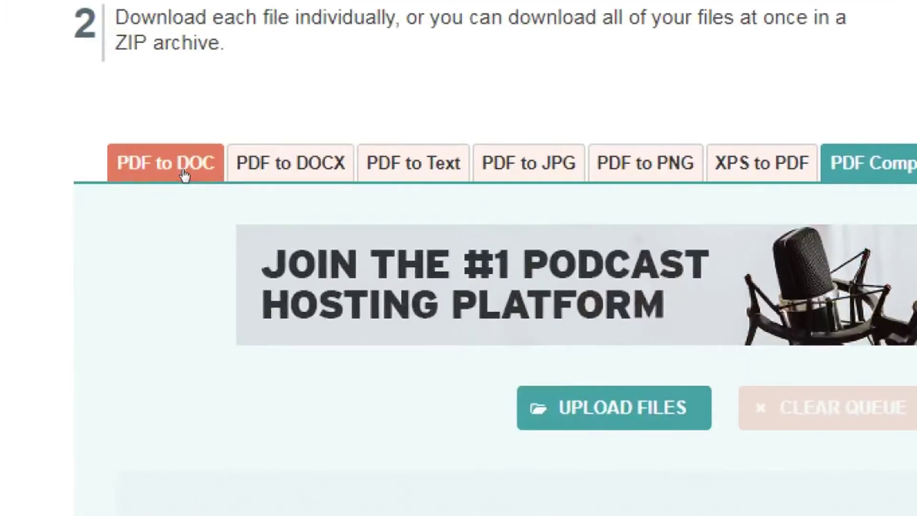
{"action": "left_click", "coordinate": [177, 168]}
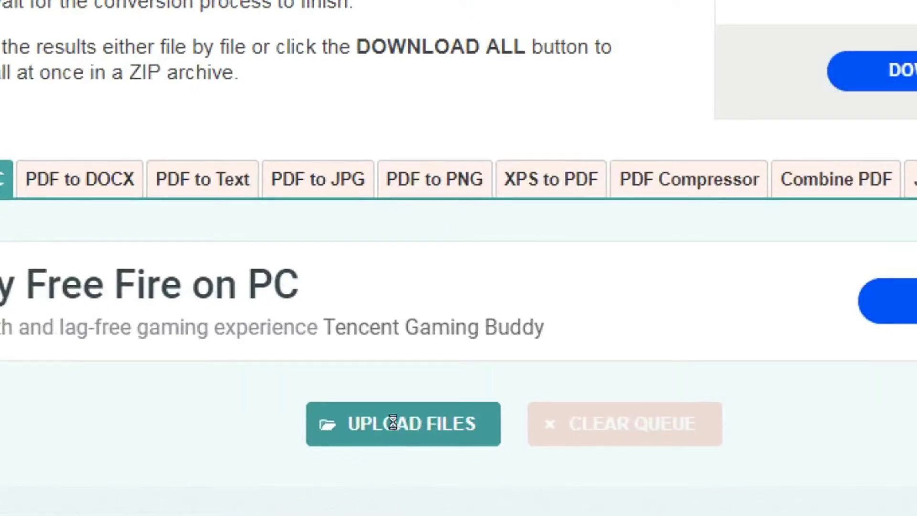
- Upload 'HUSSAINS Business Consultants Ltd short profile-min' PDF to PDF to DOC
{"action": "left_click", "coordinate": [395, 425]}
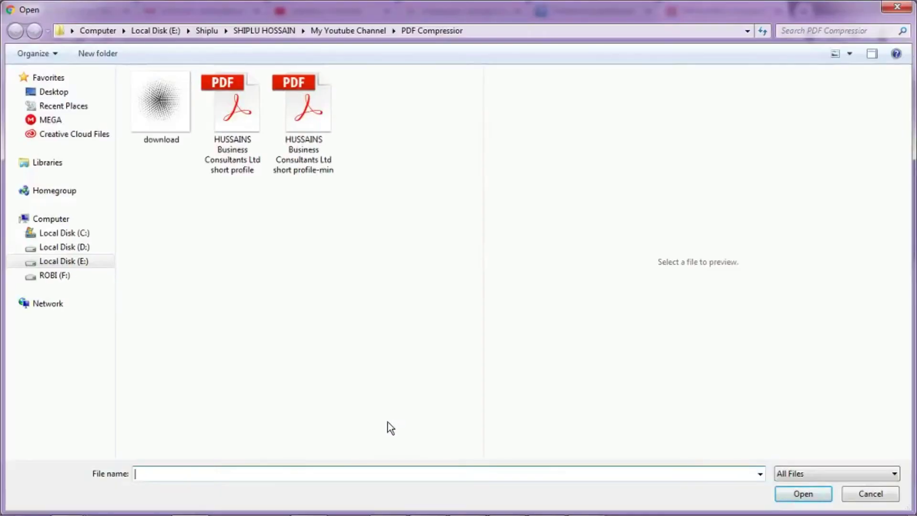
{"action": "left_click", "coordinate": [297, 113]}
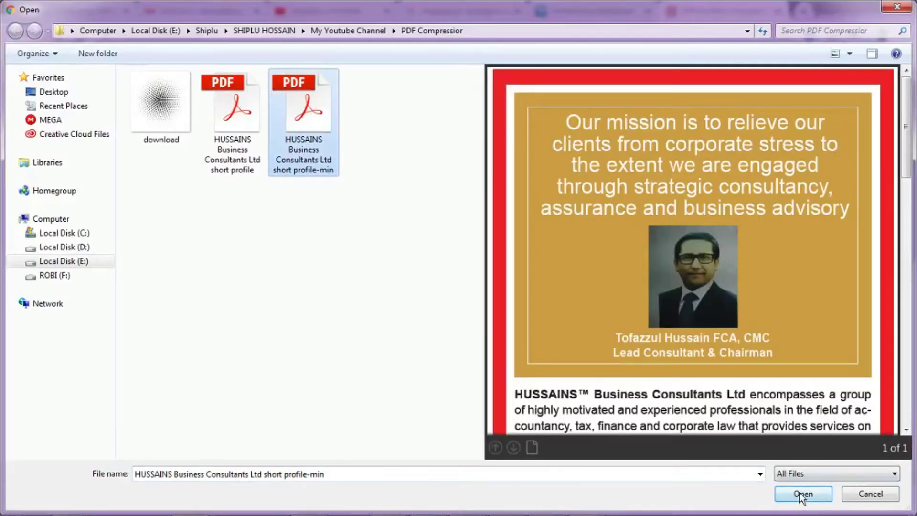
{"action": "left_click", "coordinate": [795, 497]}
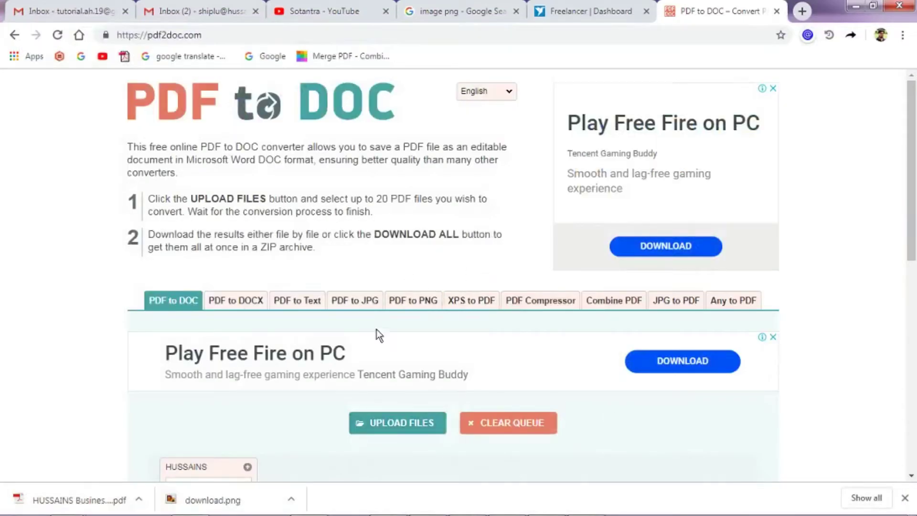
- Download the converted 666 KB HUSSAINS Business .doc and bring up its download options
{"action": "scroll", "coordinate": [376, 328], "scroll_direction": "down", "scroll_amount": 4}
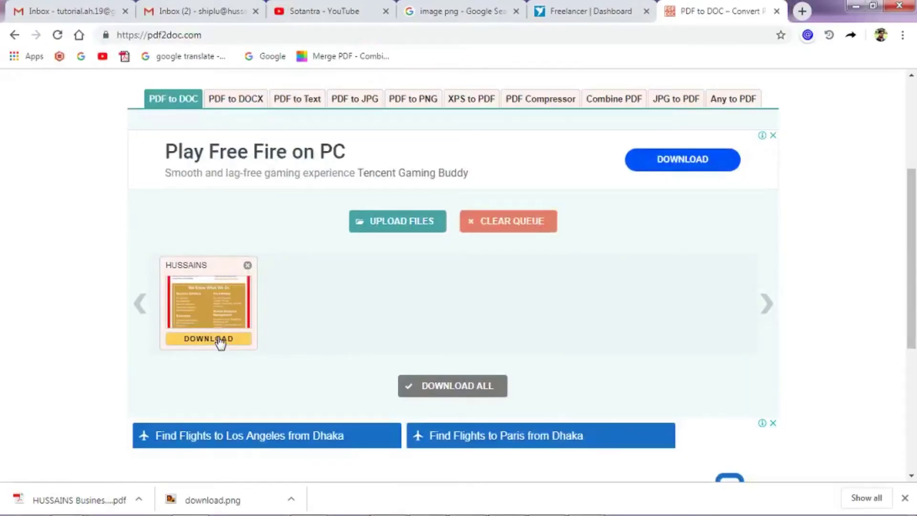
{"action": "left_click", "coordinate": [220, 339]}
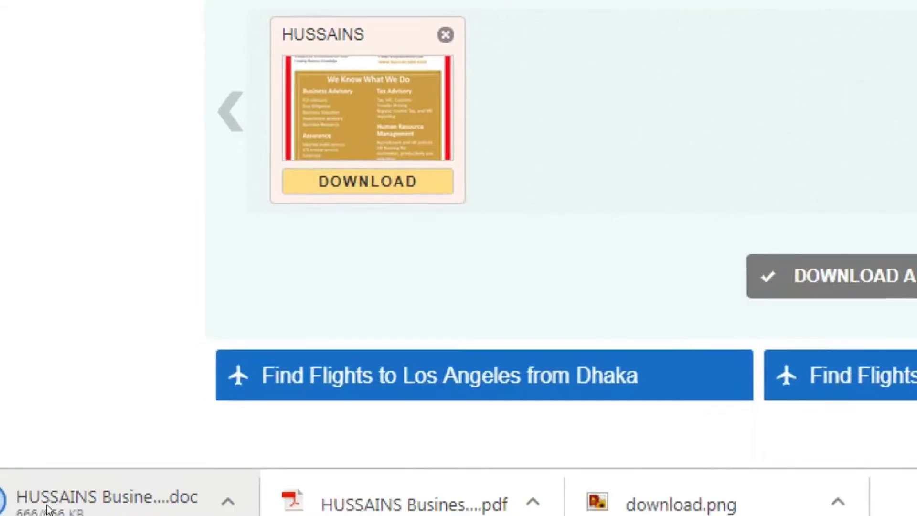
{"action": "right_click", "coordinate": [140, 502]}
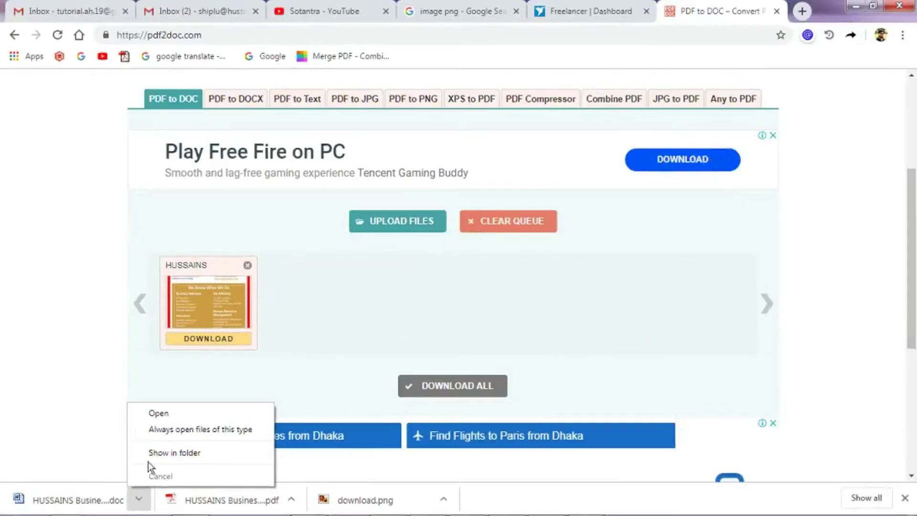
- Show the downloaded .doc in Explorer and open it in Microsoft Word
{"action": "left_click", "coordinate": [325, 394]}
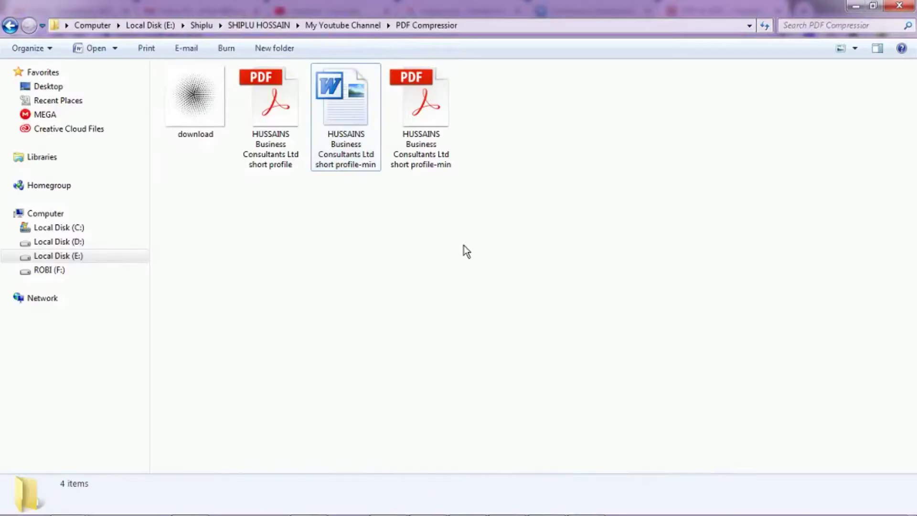
{"action": "left_click", "coordinate": [467, 252]}
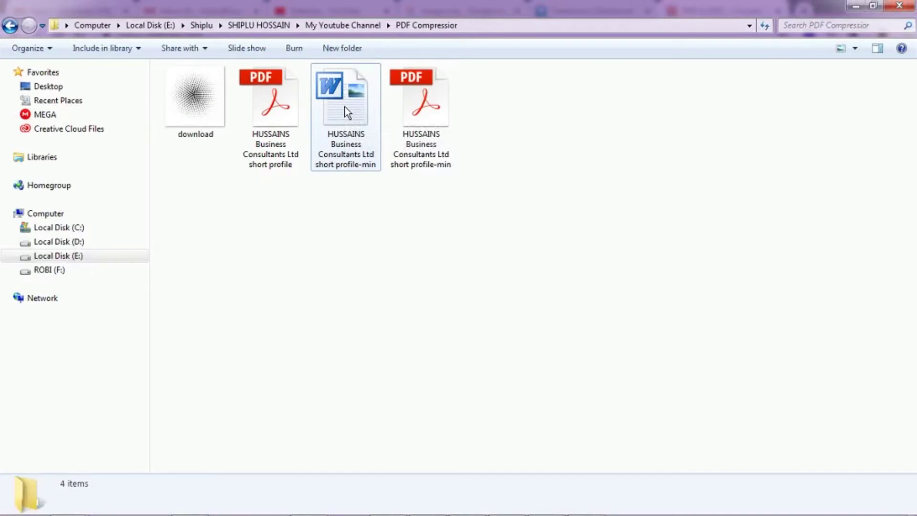
{"action": "right_click", "coordinate": [345, 107]}
{"action": "left_click", "coordinate": [377, 115]}
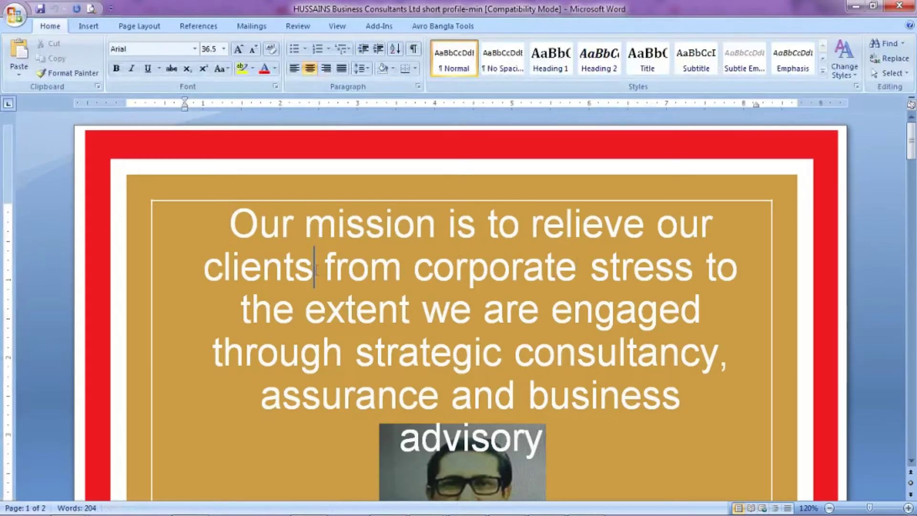
{"action": "left_click_drag", "start_coordinate": [314, 268], "coordinate": [209, 276]}
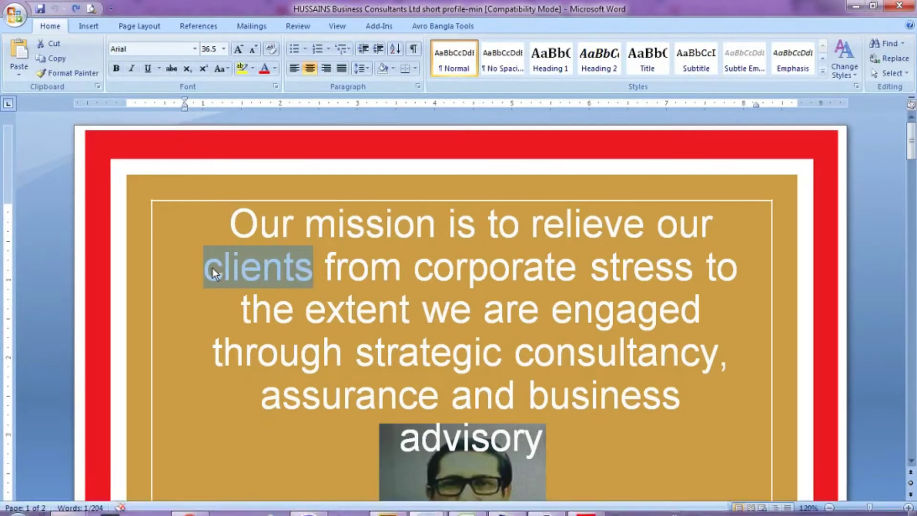
{"action": "type", "text": "c"}
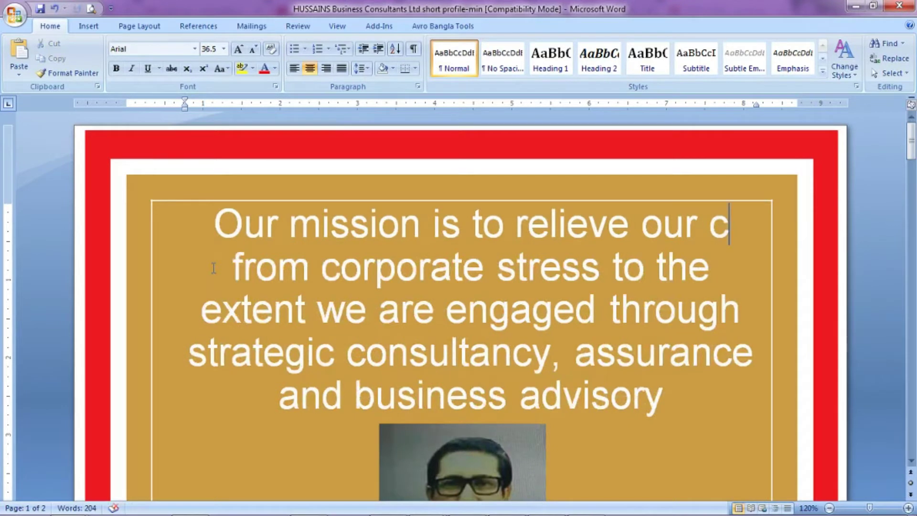
{"action": "type", "text": "ha"}
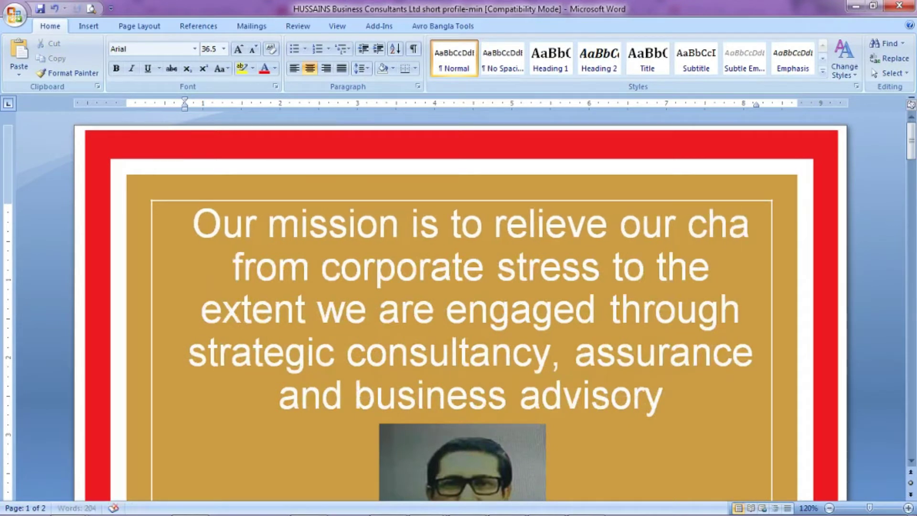
{"action": "type", "text": "nge from corporate stress to"}
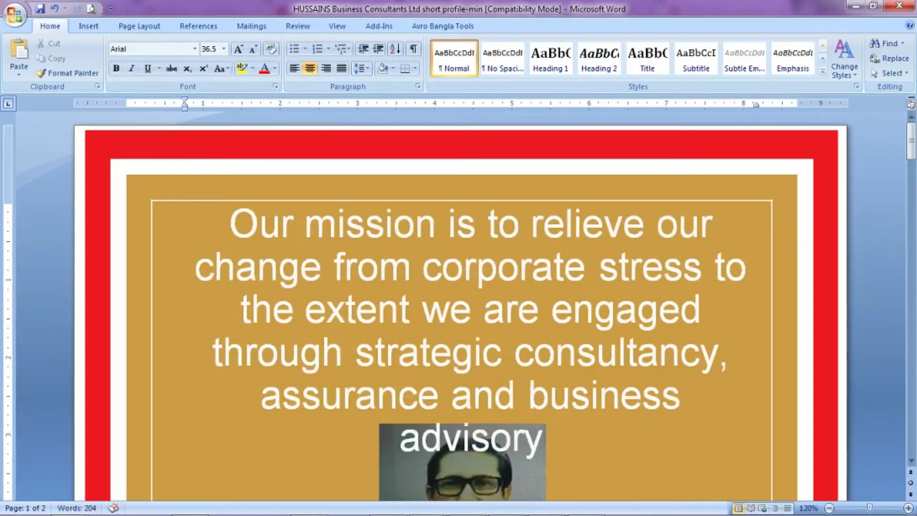
{"action": "double_click", "coordinate": [213, 268]}
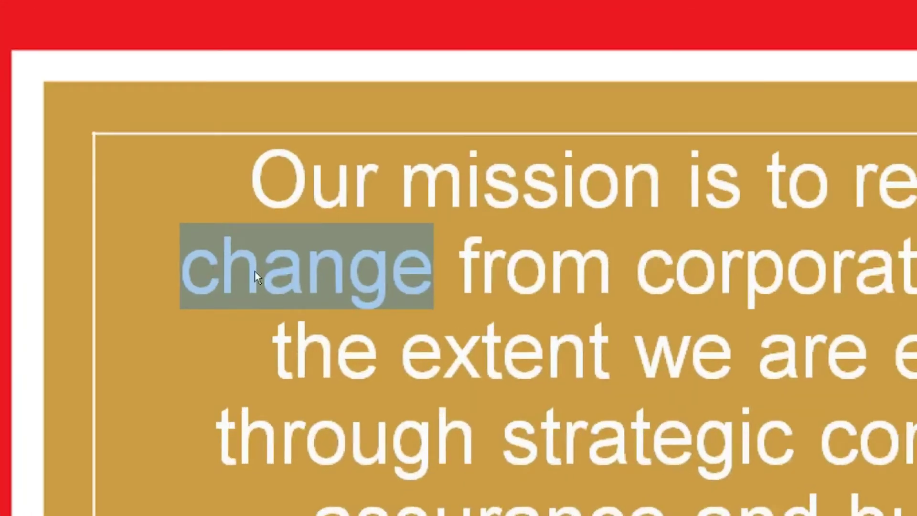
{"action": "key", "text": "Delete"}
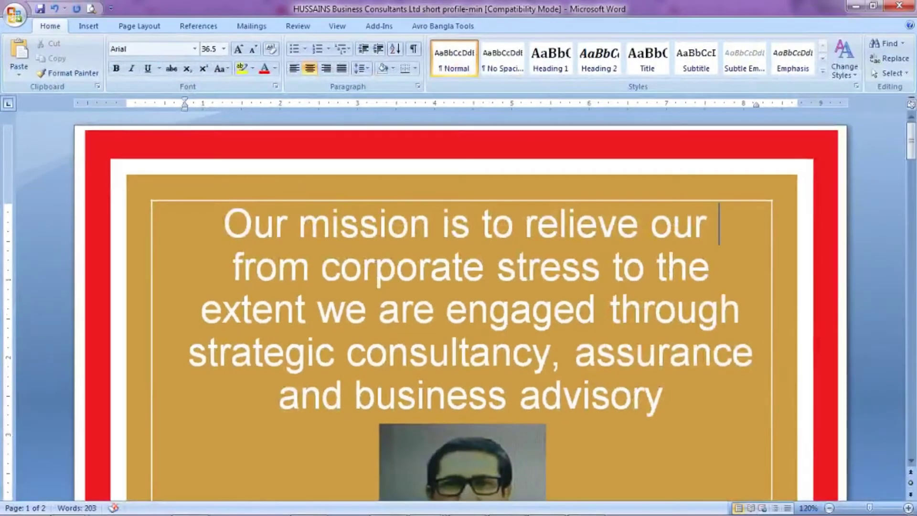
{"action": "key", "text": "ctrl+z"}
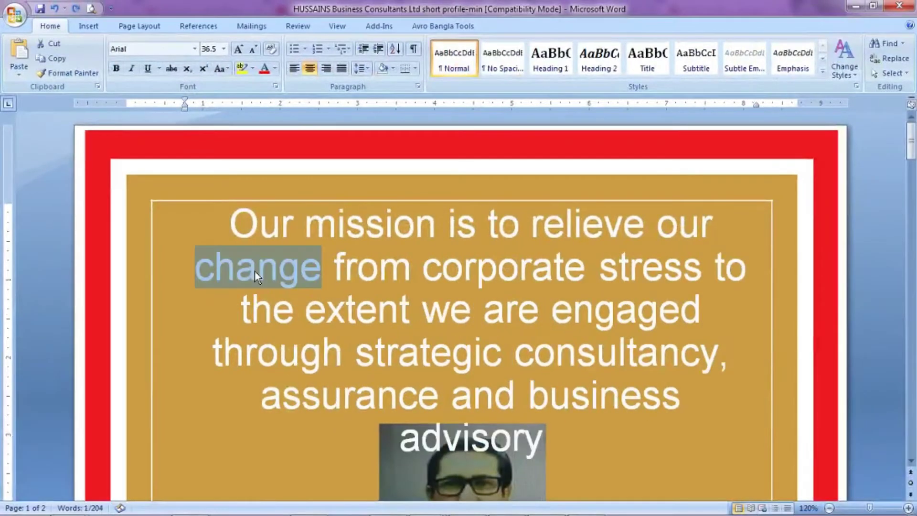
{"action": "key", "text": "ctrl+z"}
{"action": "left_click", "coordinate": [326, 310]}
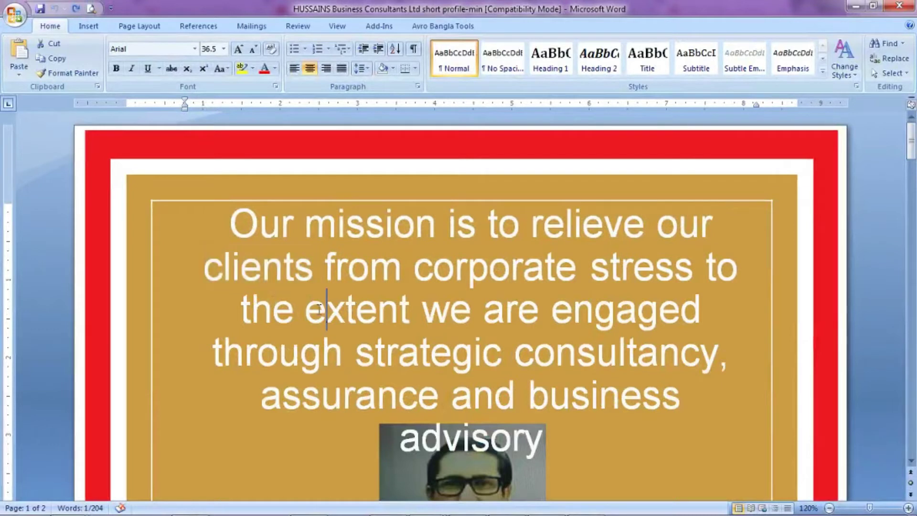
{"action": "left_click_drag", "start_coordinate": [549, 441], "coordinate": [227, 234]}
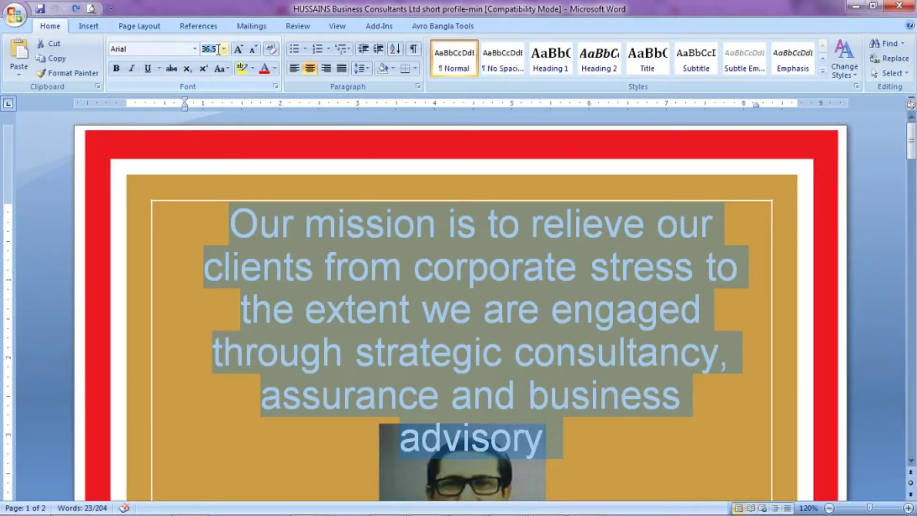
- Resize the mission statement text to 25 pt
{"action": "type", "text": "25"}
{"action": "key", "text": "Return"}
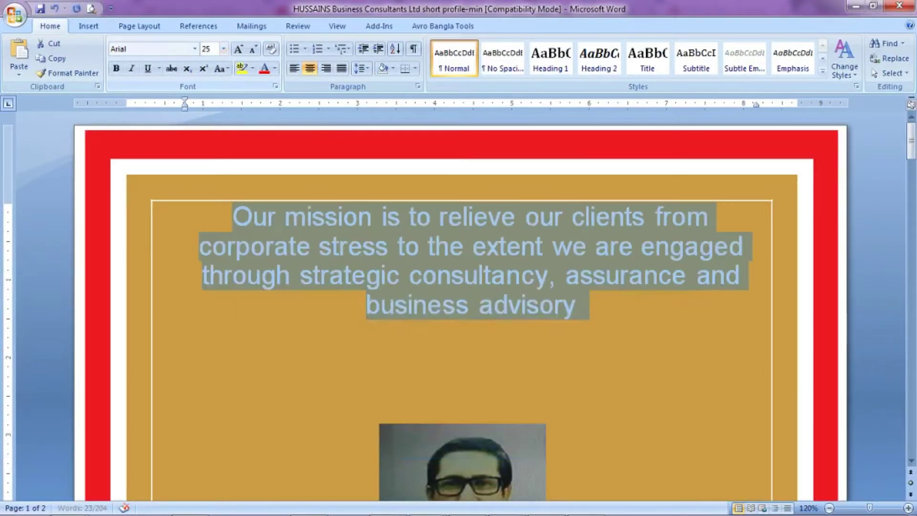
{"action": "left_click", "coordinate": [508, 340]}
- Set both lines of the name caption to 18 pt
{"action": "scroll", "coordinate": [508, 341], "scroll_direction": "down", "scroll_amount": 2}
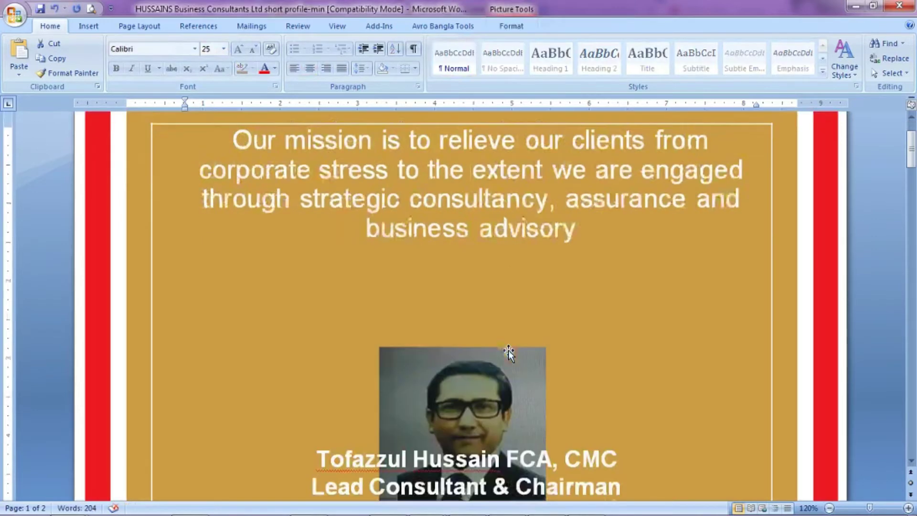
{"action": "scroll", "coordinate": [508, 349], "scroll_direction": "down", "scroll_amount": 3}
{"action": "left_click", "coordinate": [457, 311]}
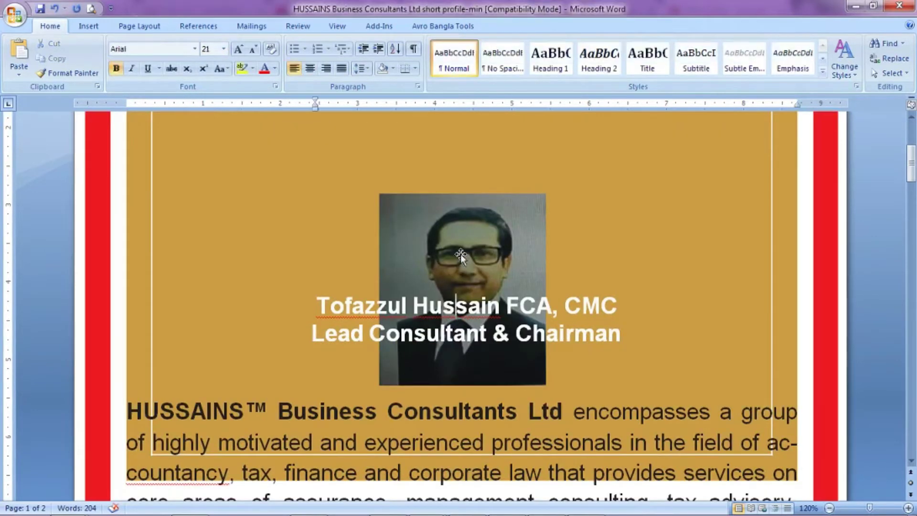
{"action": "left_click", "coordinate": [461, 251]}
{"action": "left_click", "coordinate": [460, 247]}
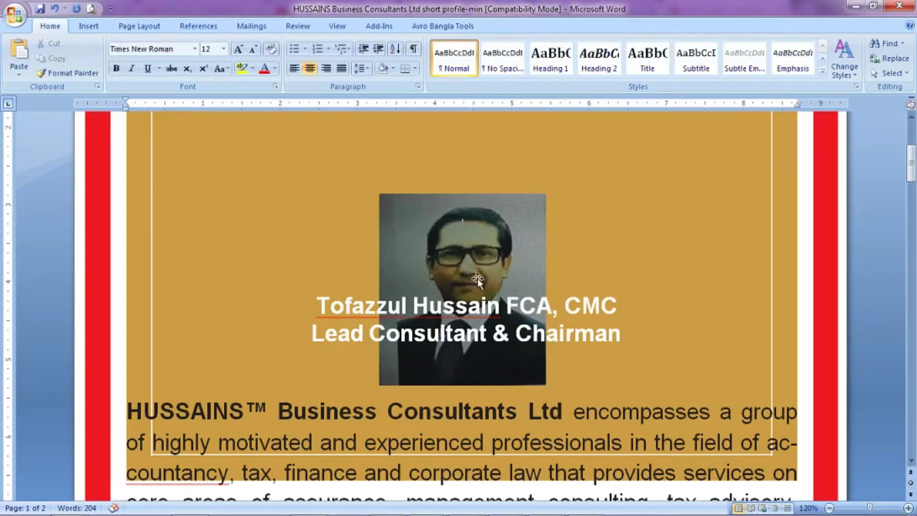
{"action": "left_click", "coordinate": [412, 306]}
{"action": "left_click_drag", "start_coordinate": [628, 336], "coordinate": [317, 305]}
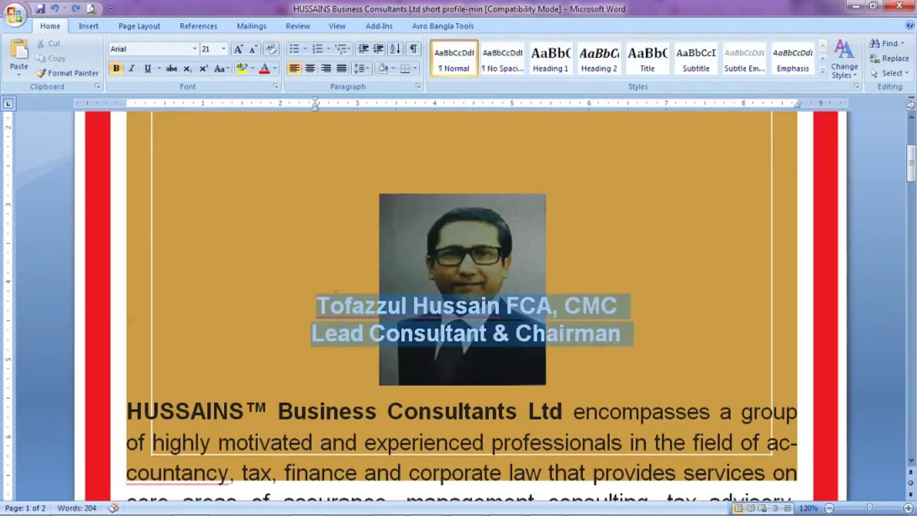
{"action": "left_click", "coordinate": [224, 49]}
{"action": "type", "text": "1"}
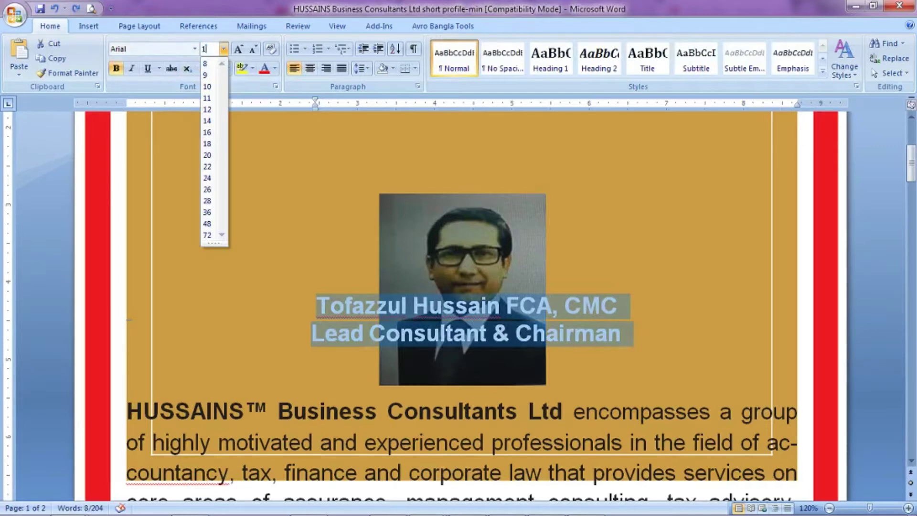
{"action": "type", "text": "8"}
{"action": "key", "text": "Return"}
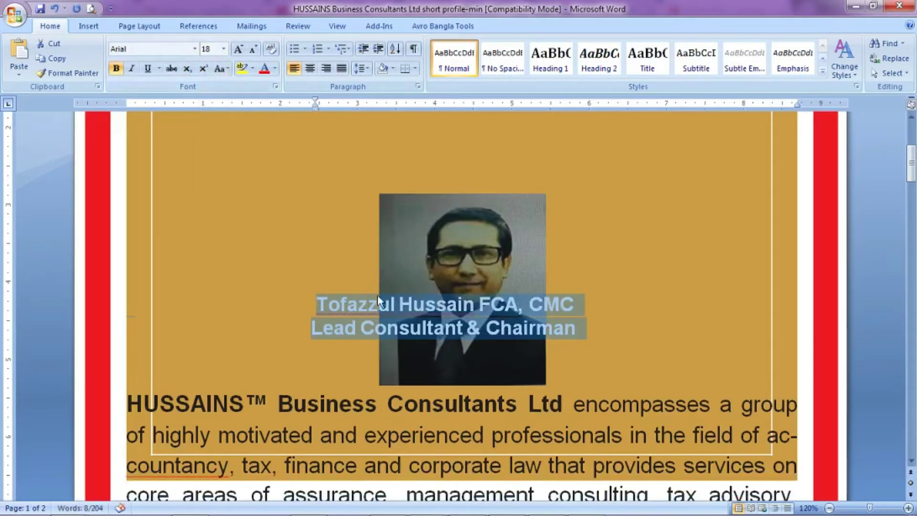
{"action": "left_click", "coordinate": [357, 292]}
{"action": "left_click", "coordinate": [392, 195]}
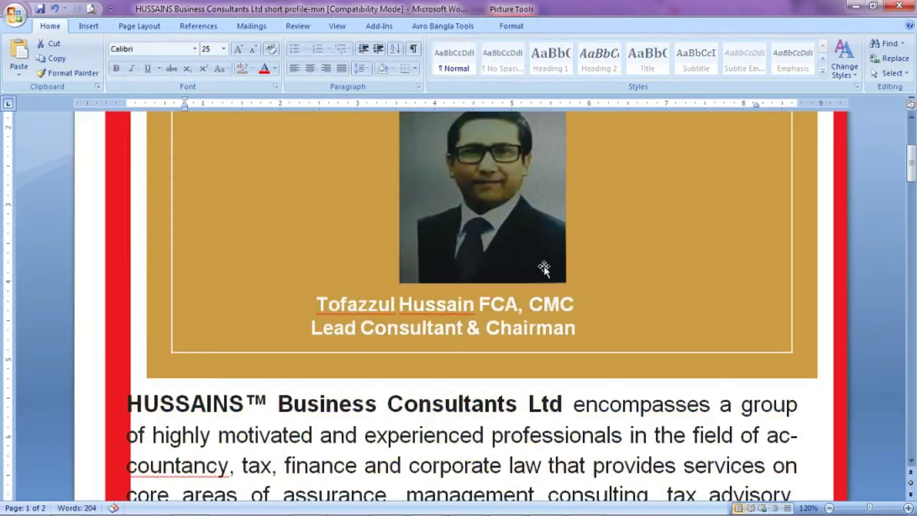
- Scroll through the rest of the document past the chairman photo, then close Word
{"action": "scroll", "coordinate": [510, 395], "scroll_direction": "down", "scroll_amount": 3}
{"action": "left_click", "coordinate": [428, 392]}
{"action": "scroll", "coordinate": [428, 392], "scroll_direction": "down", "scroll_amount": 4}
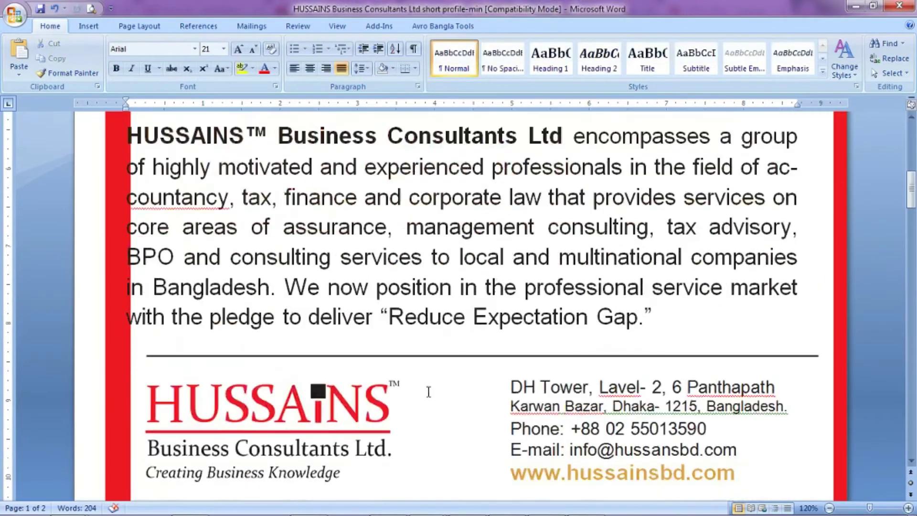
{"action": "scroll", "coordinate": [428, 391], "scroll_direction": "down", "scroll_amount": 3}
{"action": "scroll", "coordinate": [428, 391], "scroll_direction": "down", "scroll_amount": 8}
{"action": "scroll", "coordinate": [427, 391], "scroll_direction": "down", "scroll_amount": 3}
{"action": "scroll", "coordinate": [427, 391], "scroll_direction": "down", "scroll_amount": 5}
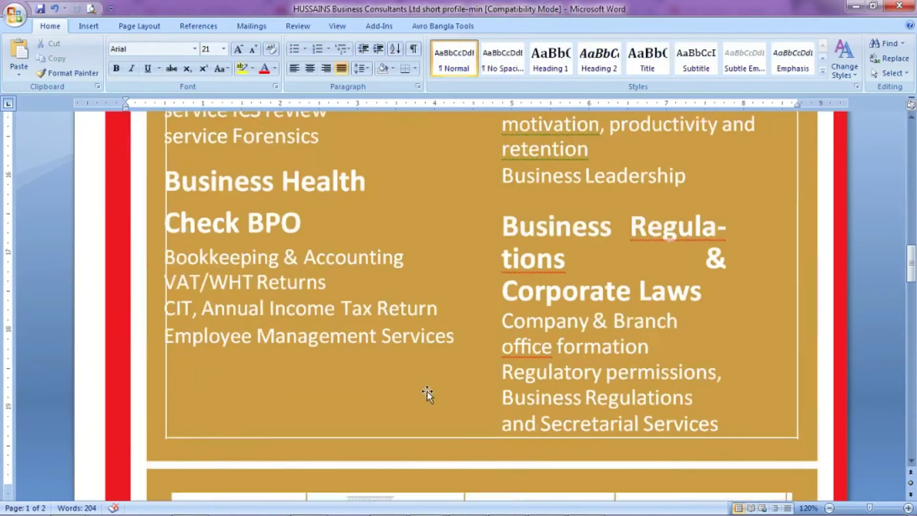
{"action": "scroll", "coordinate": [427, 391], "scroll_direction": "up", "scroll_amount": 10}
{"action": "scroll", "coordinate": [427, 391], "scroll_direction": "up", "scroll_amount": 5}
{"action": "scroll", "coordinate": [427, 391], "scroll_direction": "up", "scroll_amount": 8}
{"action": "scroll", "coordinate": [429, 391], "scroll_direction": "up", "scroll_amount": 3}
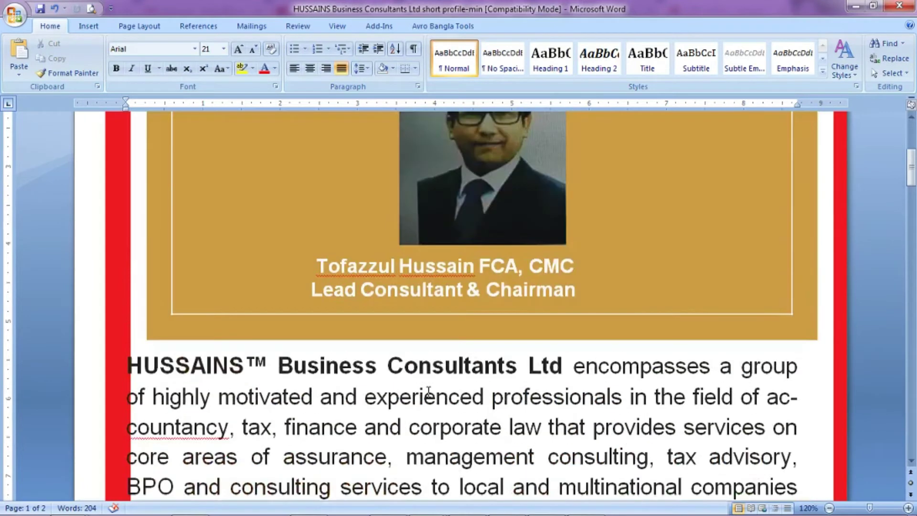
{"action": "scroll", "coordinate": [428, 392], "scroll_direction": "up", "scroll_amount": 6}
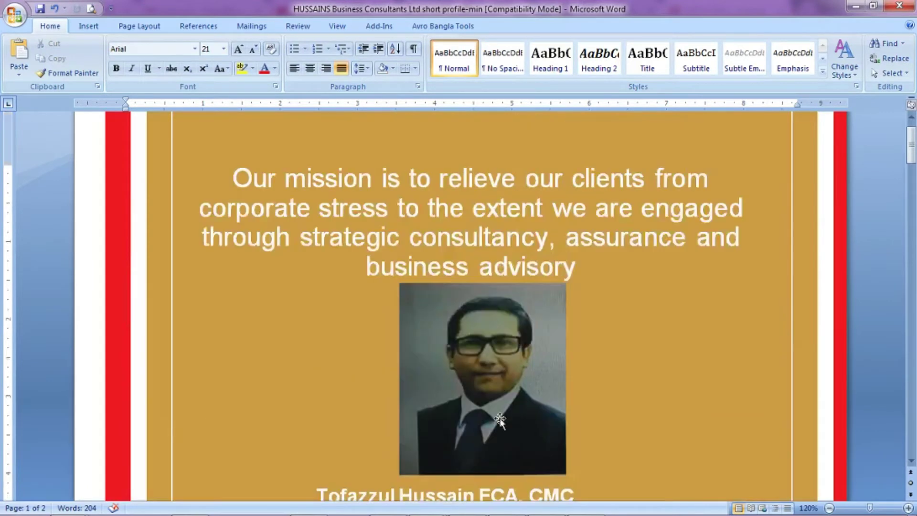
{"action": "scroll", "coordinate": [380, 399], "scroll_direction": "up", "scroll_amount": 1}
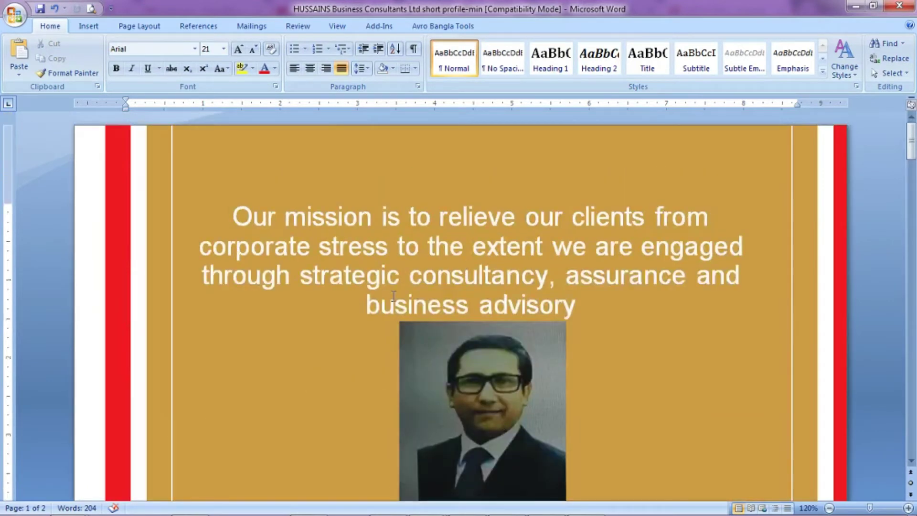
{"action": "key", "text": "alt+F4"}
- Discard the Word changes and remove the HUSSAINS file from the PDF to DOC queue
{"action": "left_click", "coordinate": [467, 300]}
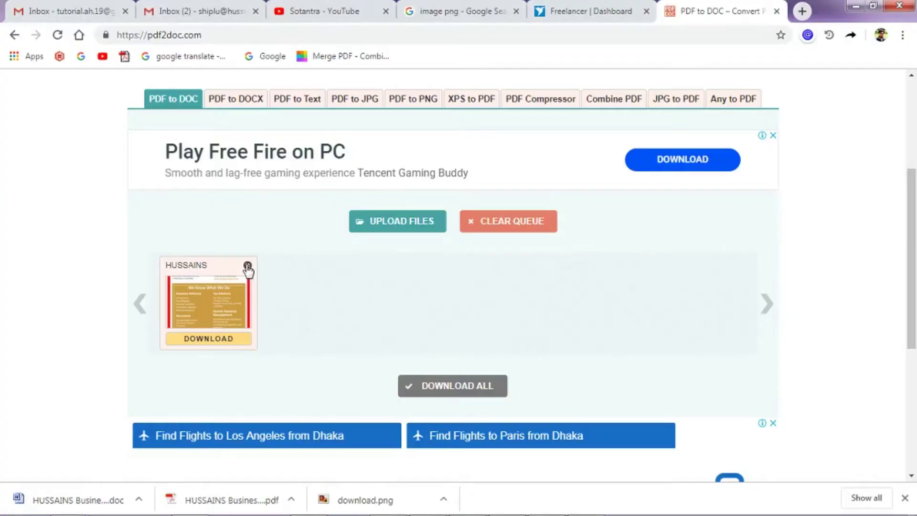
{"action": "left_click", "coordinate": [248, 266]}
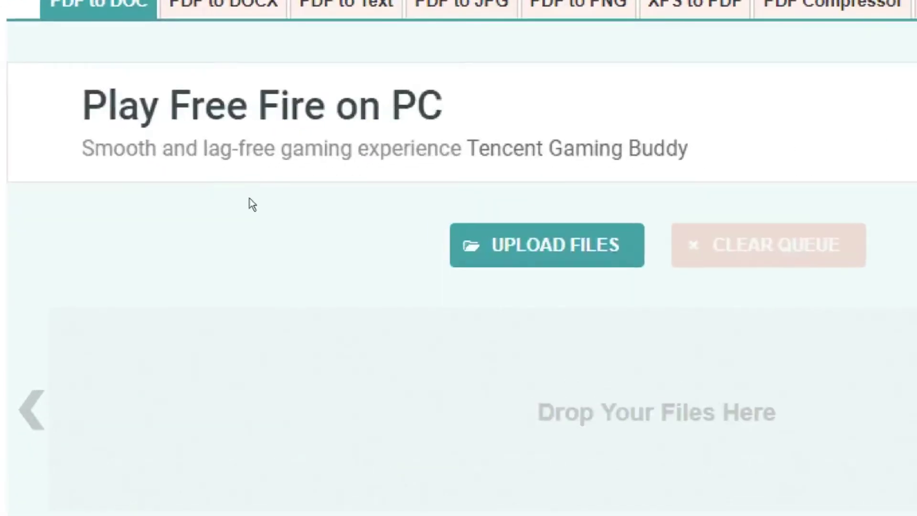
{"action": "scroll", "coordinate": [250, 198], "scroll_direction": "up", "scroll_amount": 3}
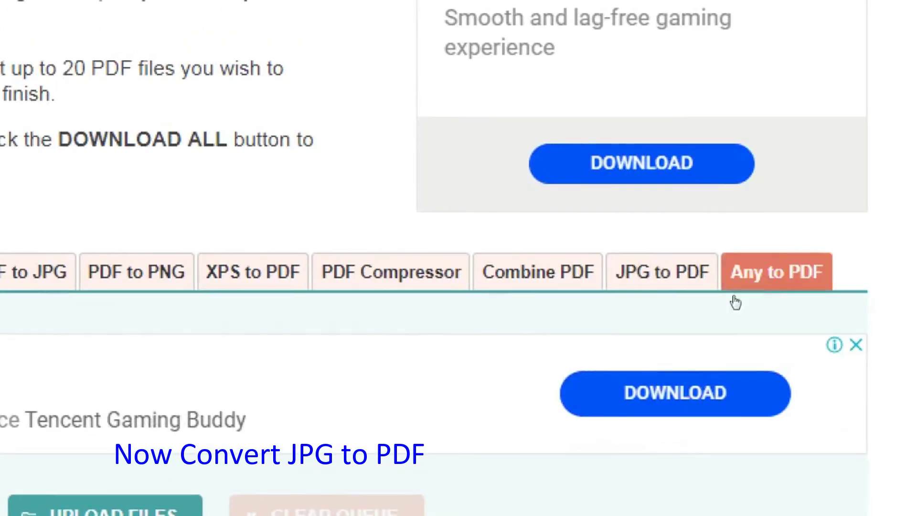
{"action": "left_click", "coordinate": [668, 300]}
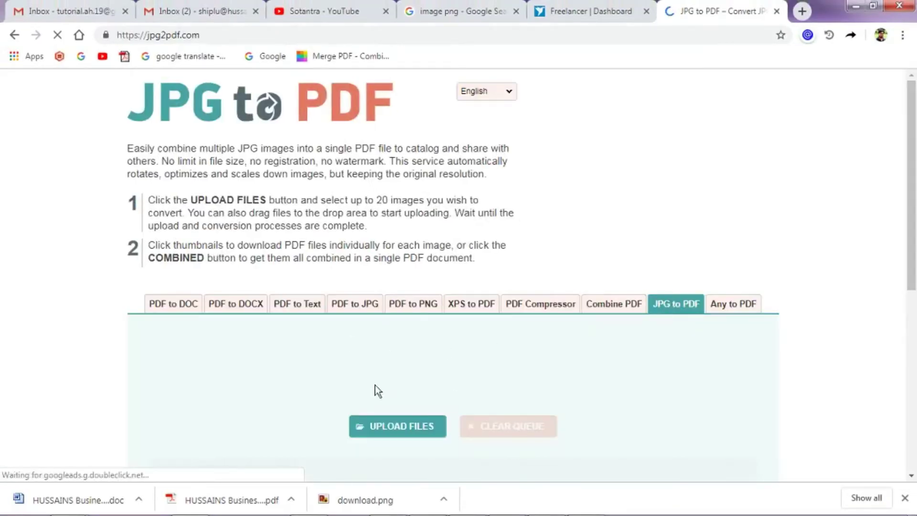
- Upload the download.png image to jpg2pdf.com for conversion to PDF
{"action": "scroll", "coordinate": [414, 354], "scroll_direction": "down", "scroll_amount": 3}
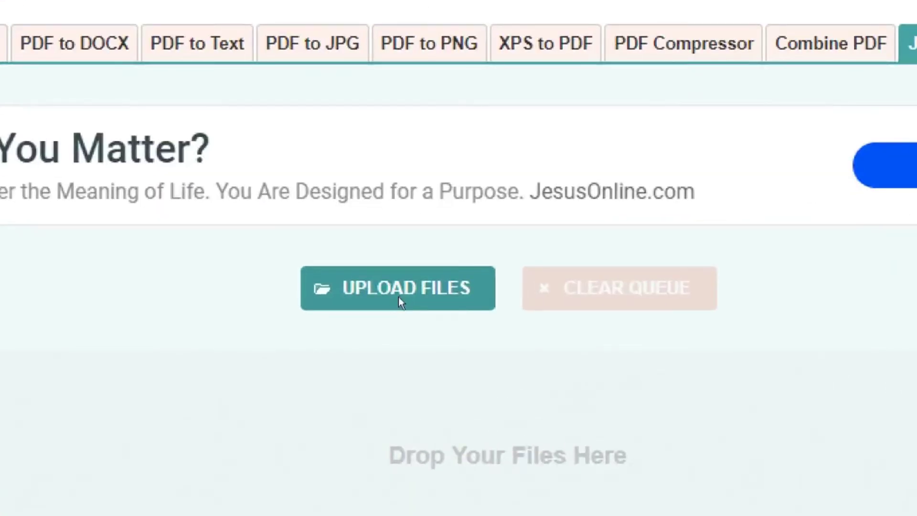
{"action": "left_click", "coordinate": [399, 296]}
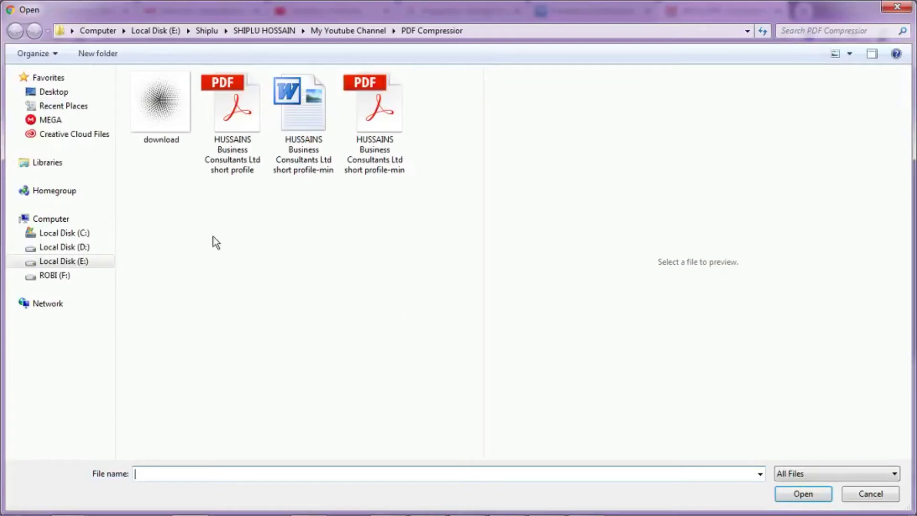
{"action": "left_click", "coordinate": [159, 118]}
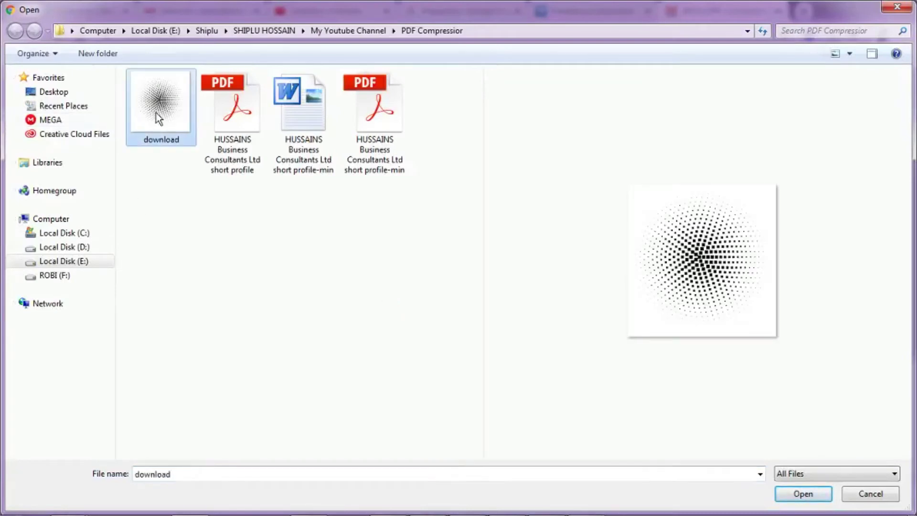
{"action": "left_click", "coordinate": [803, 493]}
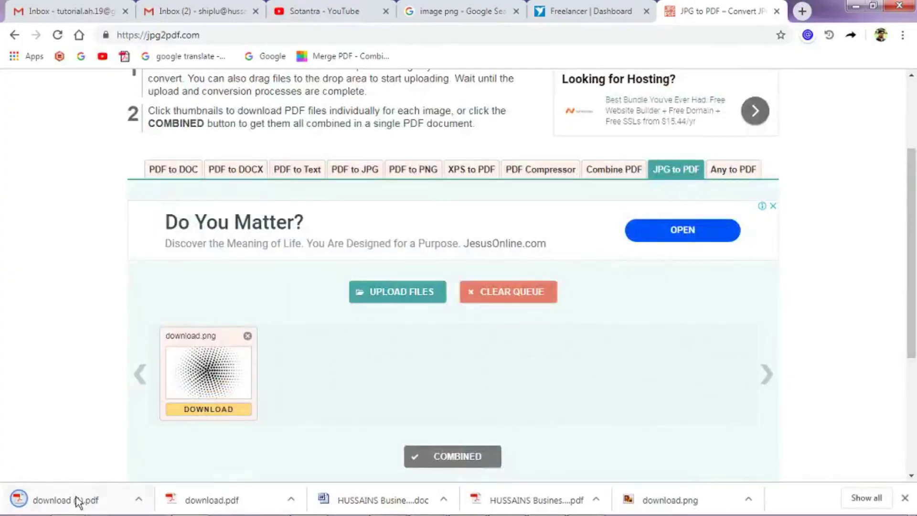
- Reveal download (1).pdf in the PDF Compressor folder, beside the original download PNG
{"action": "left_click", "coordinate": [139, 499]}
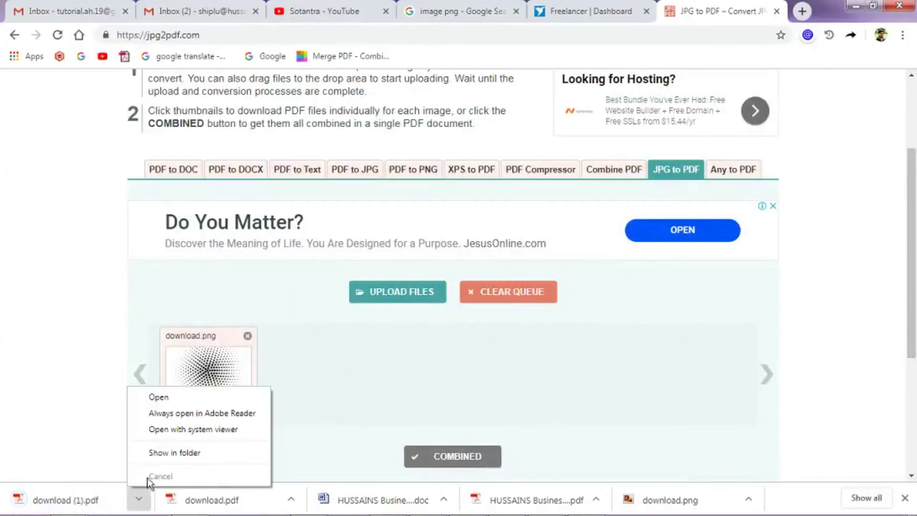
{"action": "left_click", "coordinate": [166, 457]}
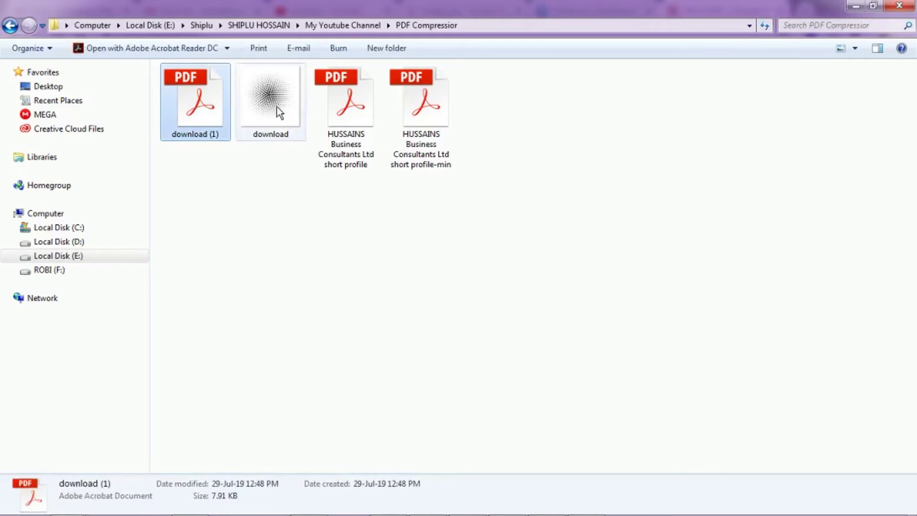
{"action": "left_click", "coordinate": [276, 107]}
{"action": "left_click", "coordinate": [333, 277]}
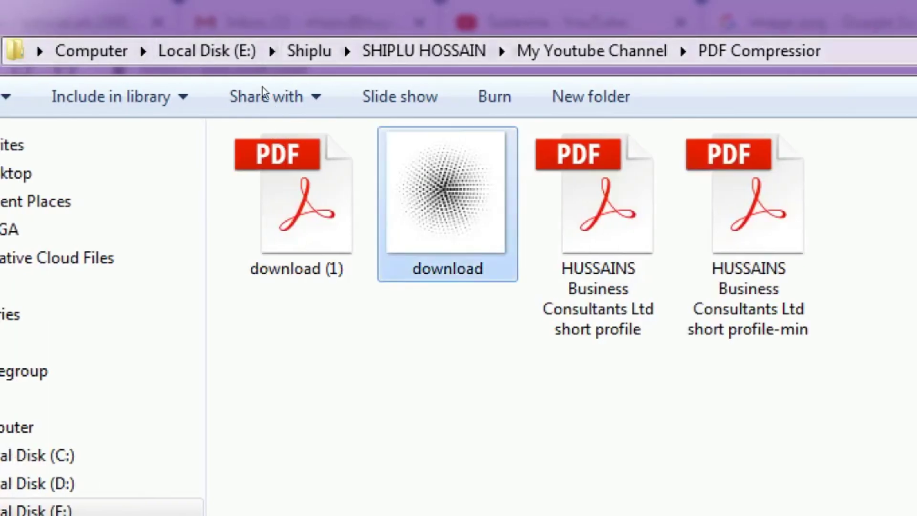
{"action": "right_click", "coordinate": [430, 173]}
{"action": "left_click", "coordinate": [201, 185]}
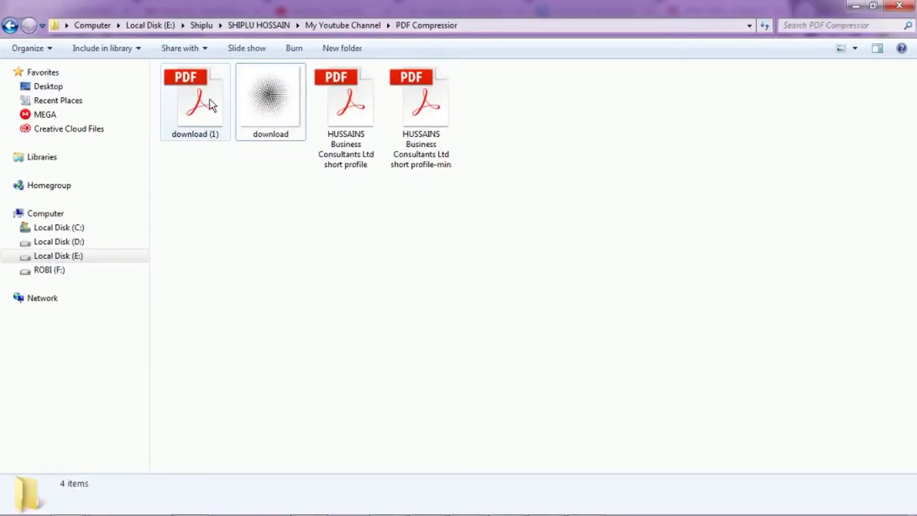
- Open download (1).pdf in Acrobat, hide the Export PDF pane and scroll through the halftone image
{"action": "double_click", "coordinate": [198, 105]}
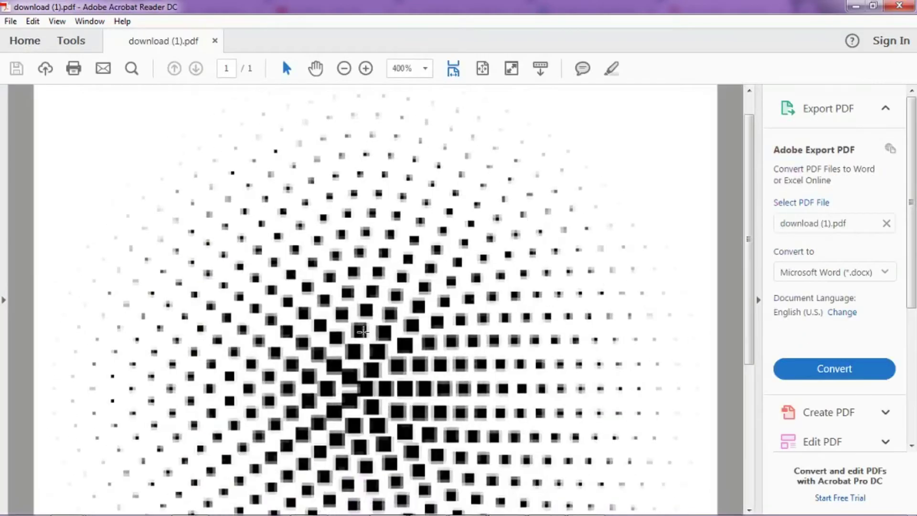
{"action": "left_click", "coordinate": [757, 300]}
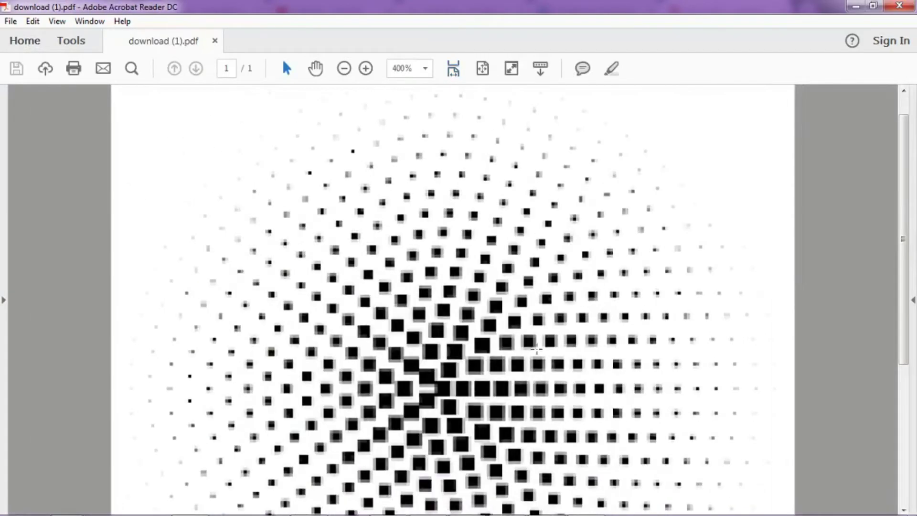
{"action": "scroll", "coordinate": [562, 341], "scroll_direction": "down", "scroll_amount": 3}
{"action": "scroll", "coordinate": [563, 341], "scroll_direction": "down", "scroll_amount": 3}
{"action": "scroll", "coordinate": [562, 342], "scroll_direction": "up", "scroll_amount": 3}
{"action": "scroll", "coordinate": [562, 341], "scroll_direction": "down", "scroll_amount": 3}
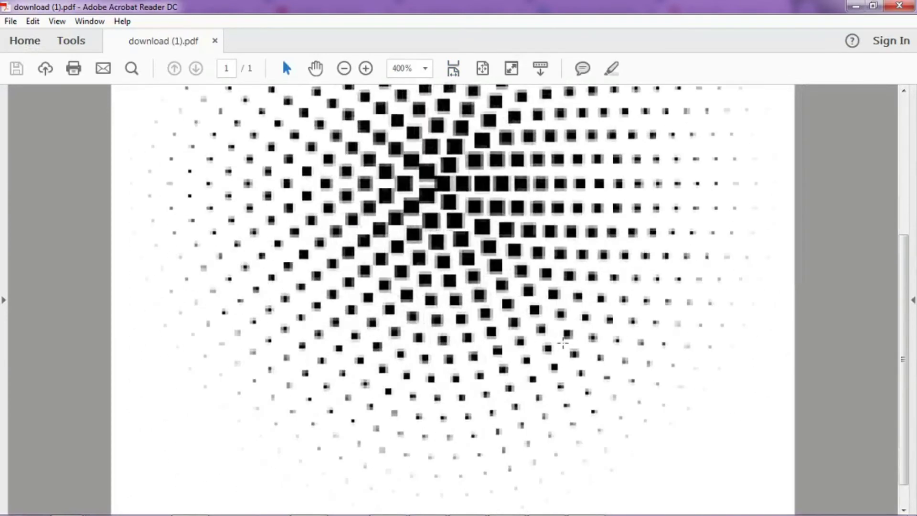
{"action": "scroll", "coordinate": [563, 342], "scroll_direction": "up", "scroll_amount": 3}
{"action": "scroll", "coordinate": [563, 342], "scroll_direction": "up", "scroll_amount": 3}
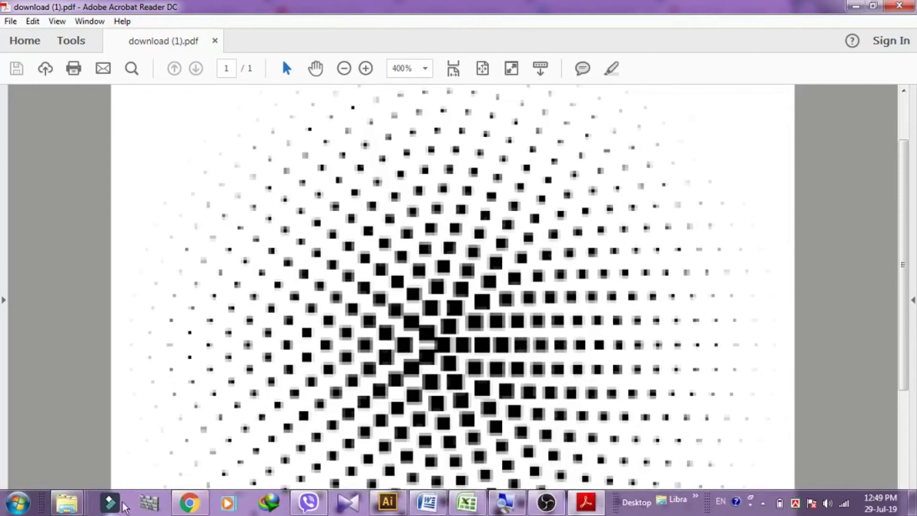
{"action": "left_click", "coordinate": [67, 502]}
- Open the original download PNG in Windows Photo Viewer
{"action": "left_click", "coordinate": [115, 436]}
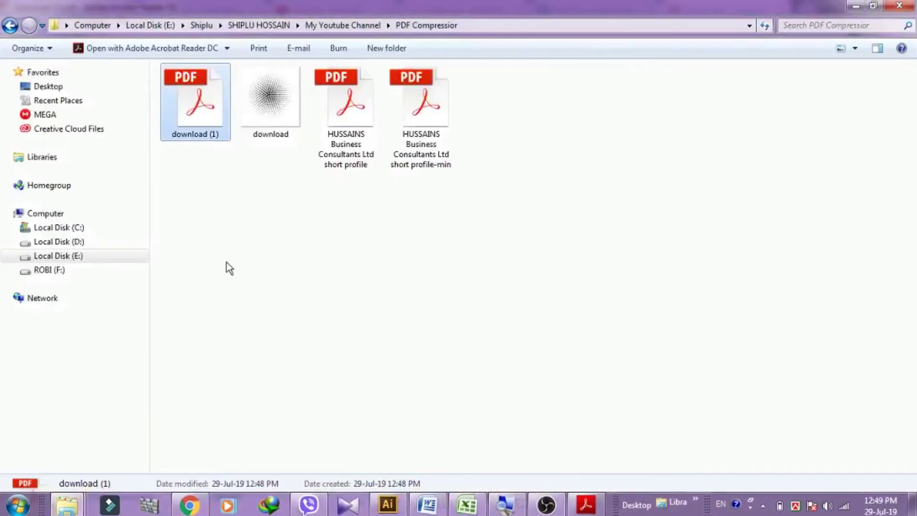
{"action": "left_click", "coordinate": [276, 107]}
{"action": "double_click", "coordinate": [276, 107]}
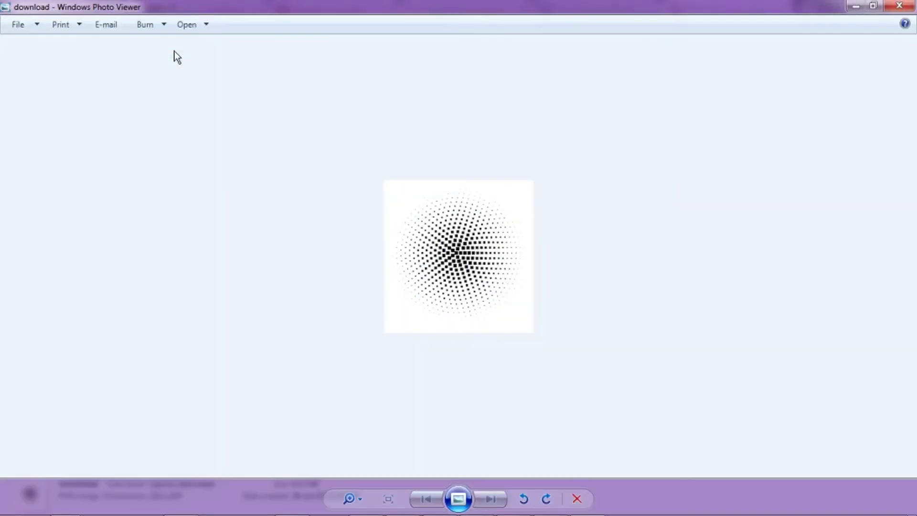
- Close download (1).pdf in Acrobat and return to the JPG to PDF page
{"action": "left_click", "coordinate": [551, 505]}
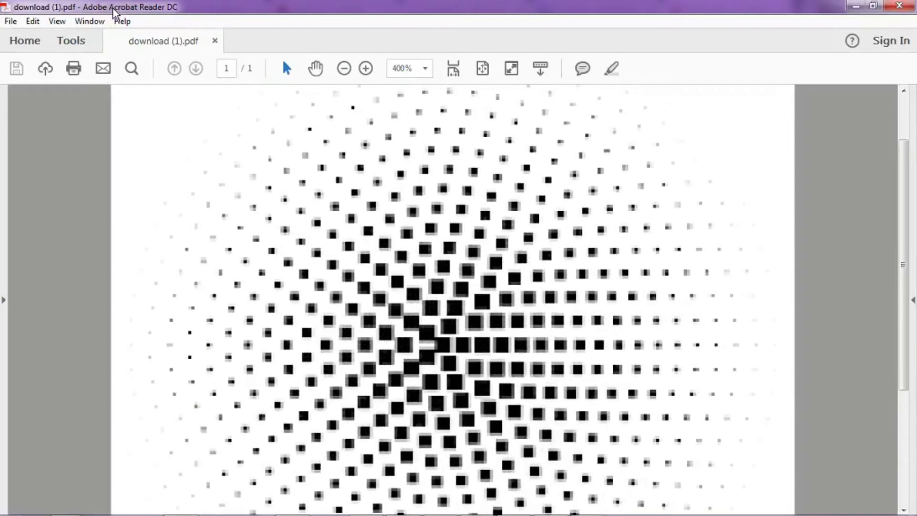
{"action": "left_click", "coordinate": [262, 40]}
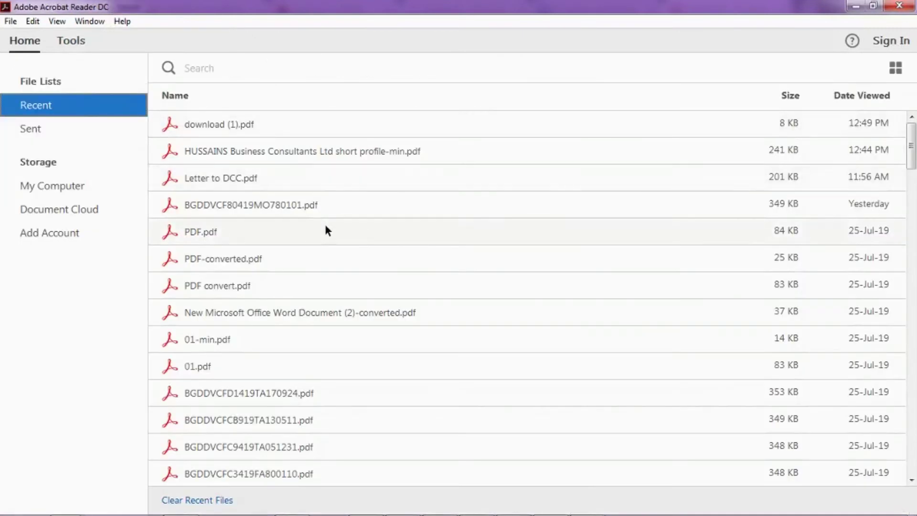
{"action": "mouse_move", "coordinate": [459, 514]}
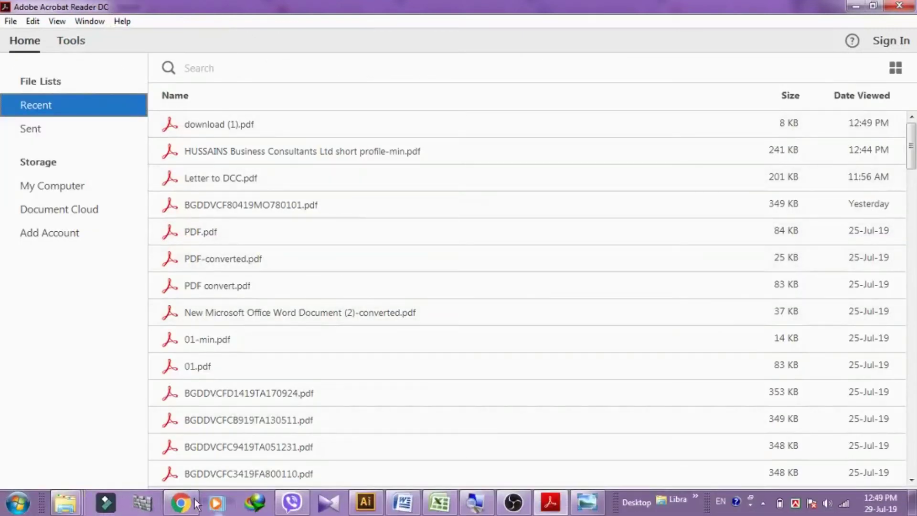
{"action": "left_click", "coordinate": [217, 503]}
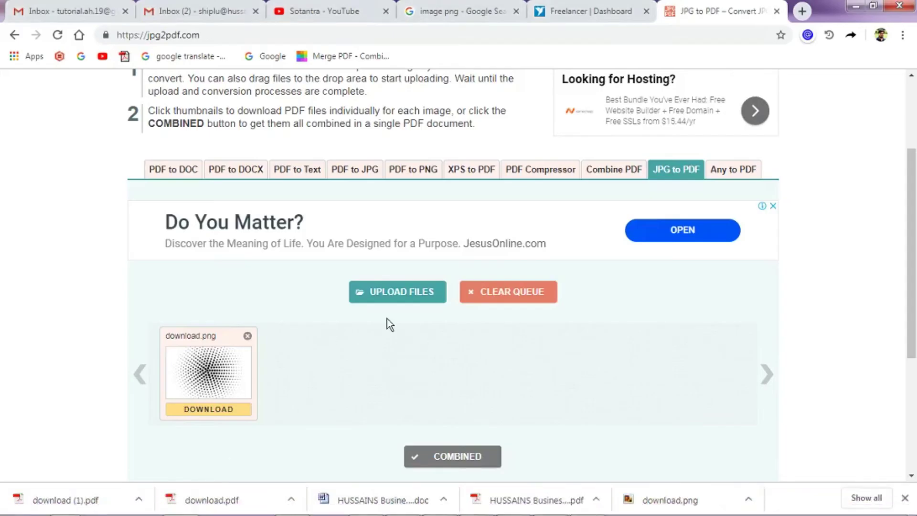
- Remove download.png from the queue and load combinepdf.com, scrolling to its upload area
{"action": "left_click", "coordinate": [247, 336]}
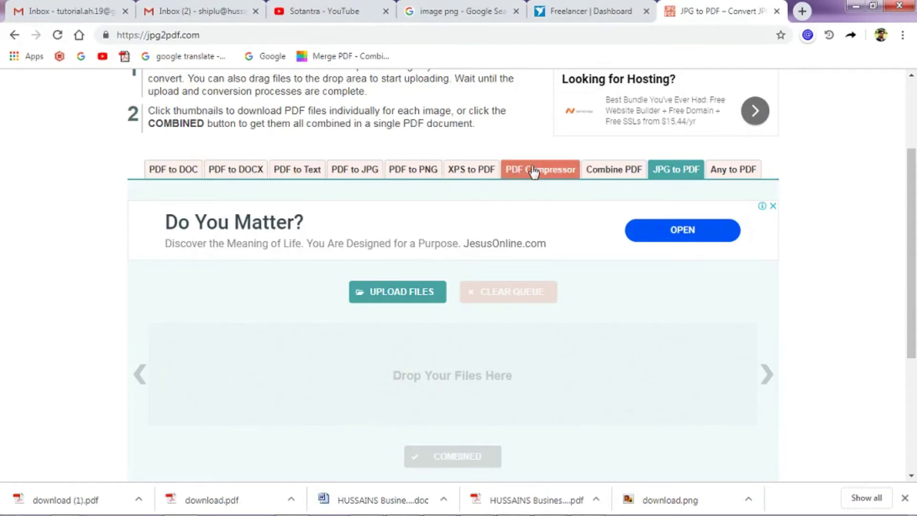
{"action": "left_click", "coordinate": [614, 173]}
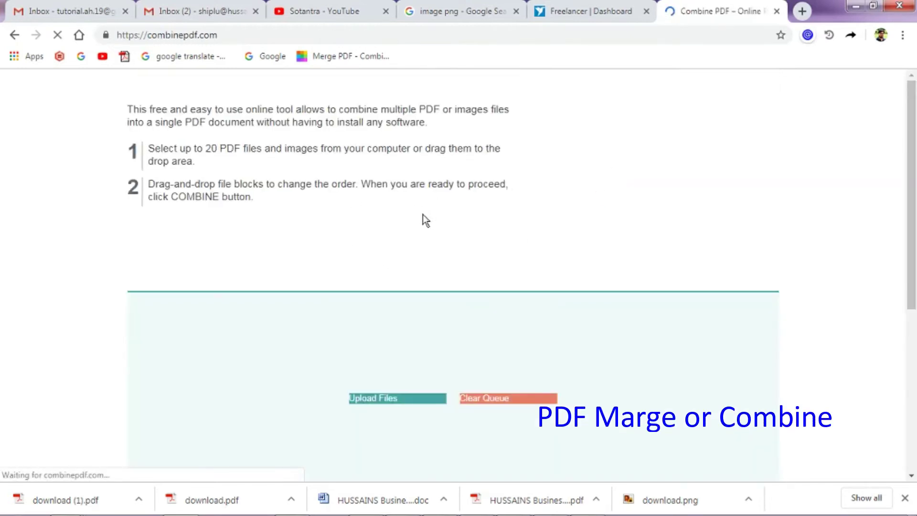
{"action": "scroll", "coordinate": [428, 257], "scroll_direction": "down", "scroll_amount": 1}
{"action": "scroll", "coordinate": [428, 257], "scroll_direction": "down", "scroll_amount": 4}
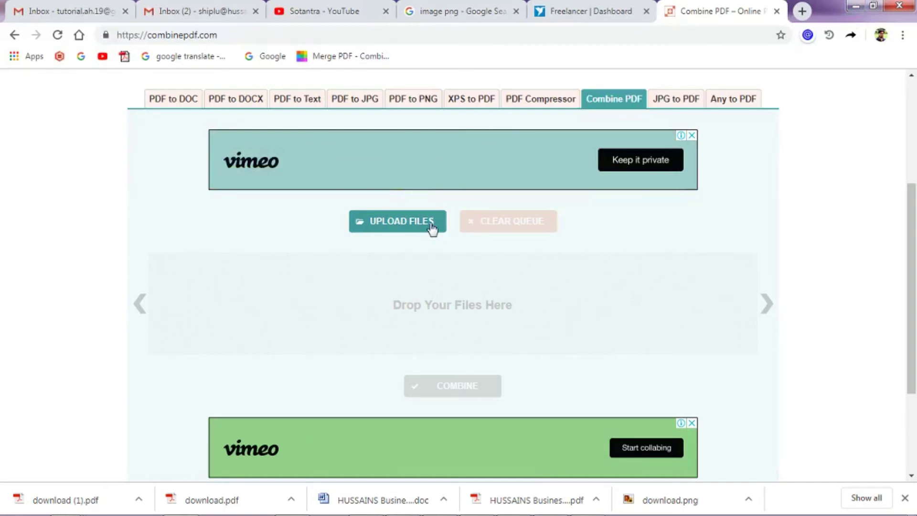
- Select download (1).pdf and the HUSSAINS short profile-min PDF for upload
{"action": "left_click", "coordinate": [403, 225]}
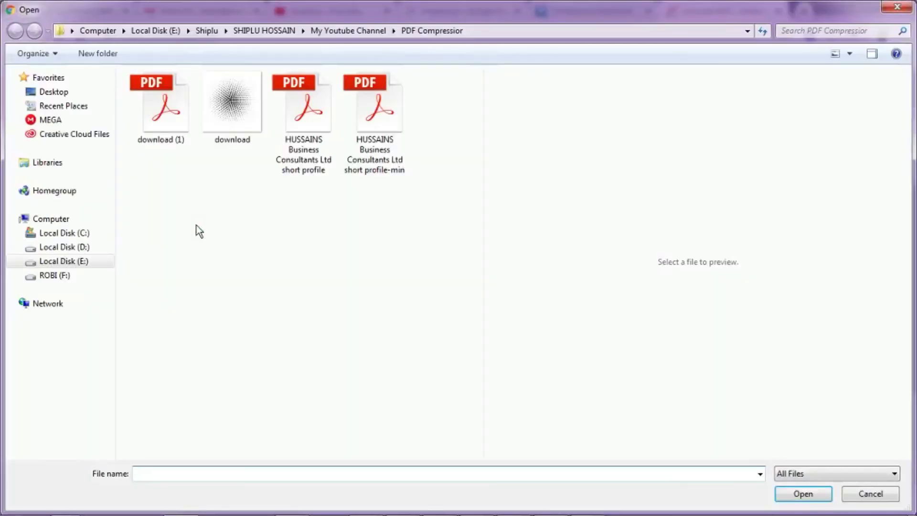
{"action": "left_click", "coordinate": [146, 119]}
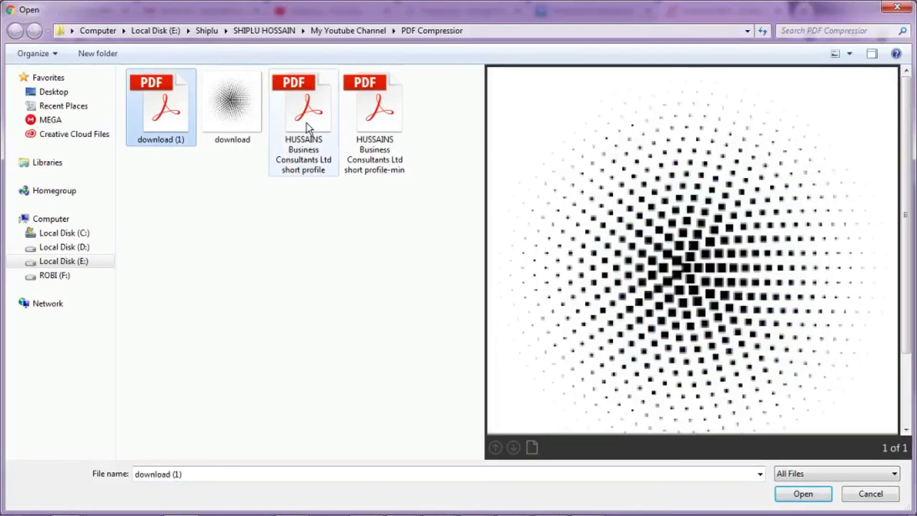
{"action": "left_click", "coordinate": [307, 126], "text": "ctrl"}
{"action": "left_click", "coordinate": [372, 157], "text": "ctrl"}
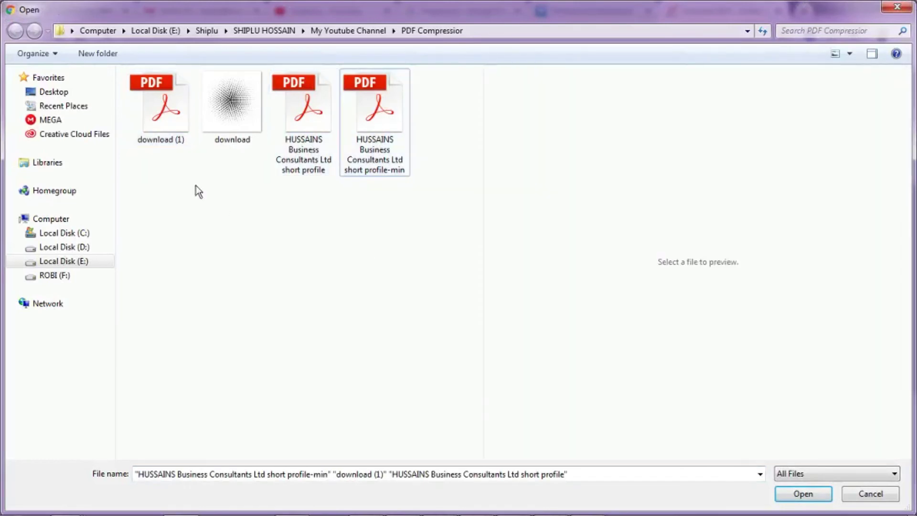
{"action": "left_click", "coordinate": [165, 120]}
{"action": "left_click", "coordinate": [290, 165], "text": "ctrl"}
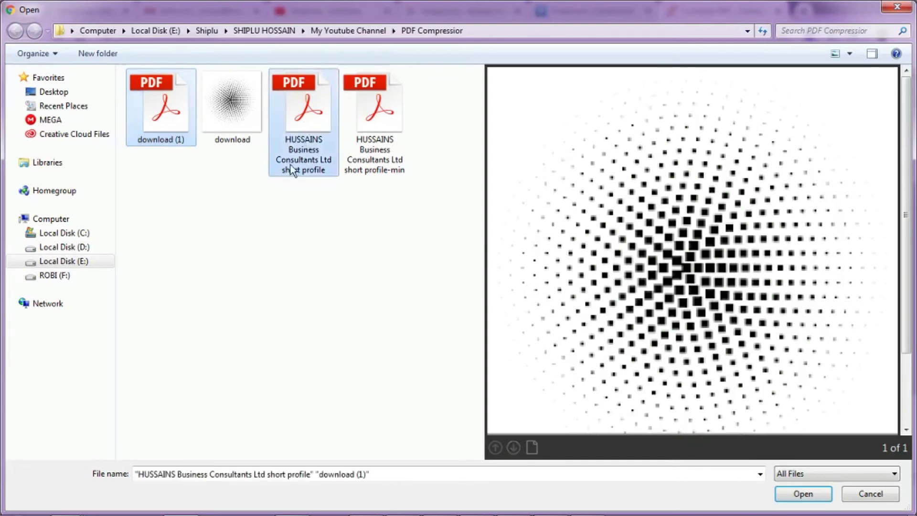
{"action": "left_click", "coordinate": [257, 217]}
{"action": "left_click", "coordinate": [166, 117]}
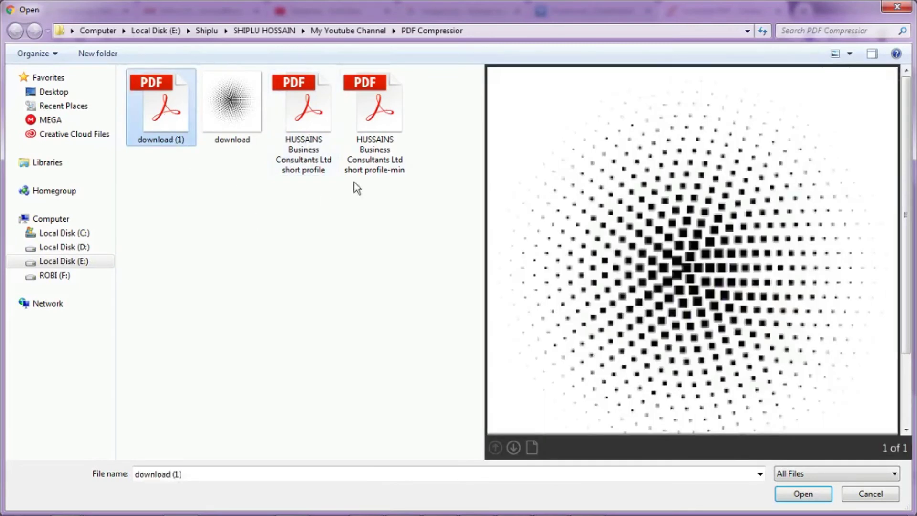
{"action": "left_click", "coordinate": [375, 122], "text": "ctrl"}
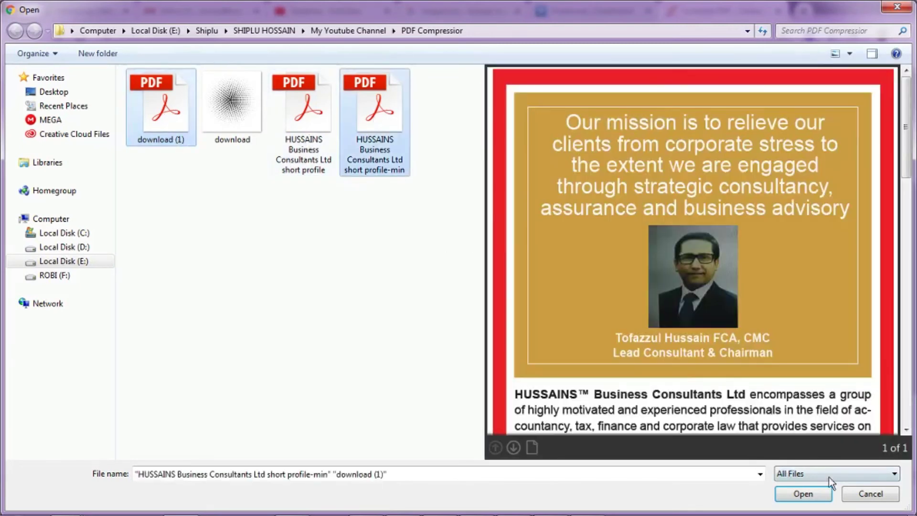
- Upload the two PDFs and combine them into the downloaded combinepdf.pdf
{"action": "left_click", "coordinate": [807, 494]}
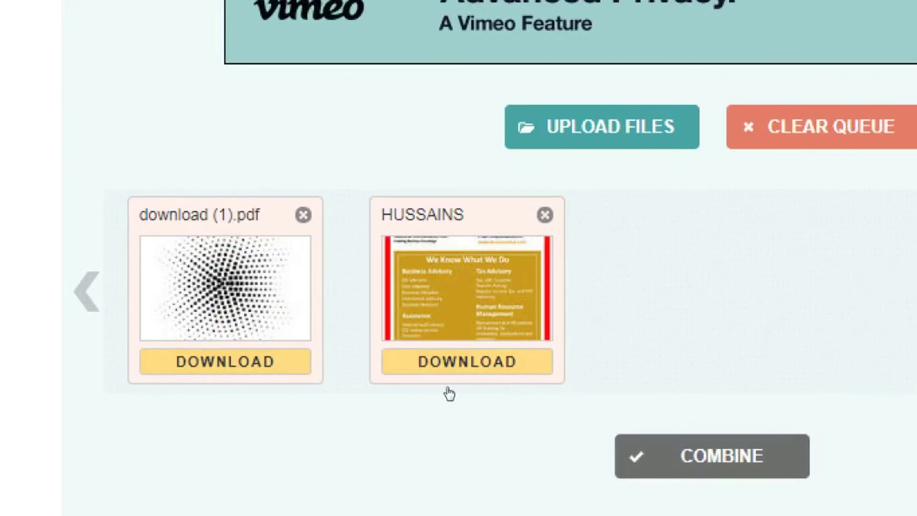
{"action": "left_click", "coordinate": [238, 353]}
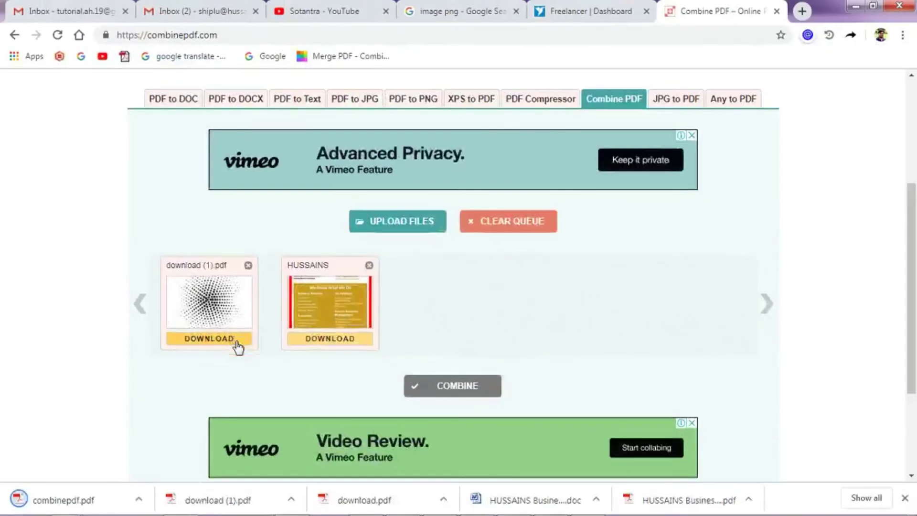
{"action": "left_click", "coordinate": [138, 499]}
- Locate combinepdf.pdf in its folder and open it with Adobe Acrobat Reader DC
{"action": "left_click", "coordinate": [161, 453]}
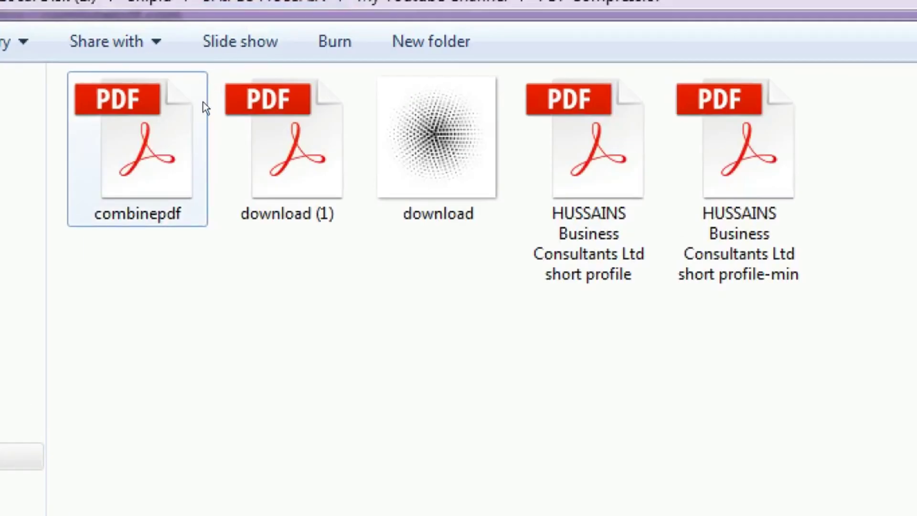
{"action": "right_click", "coordinate": [205, 107]}
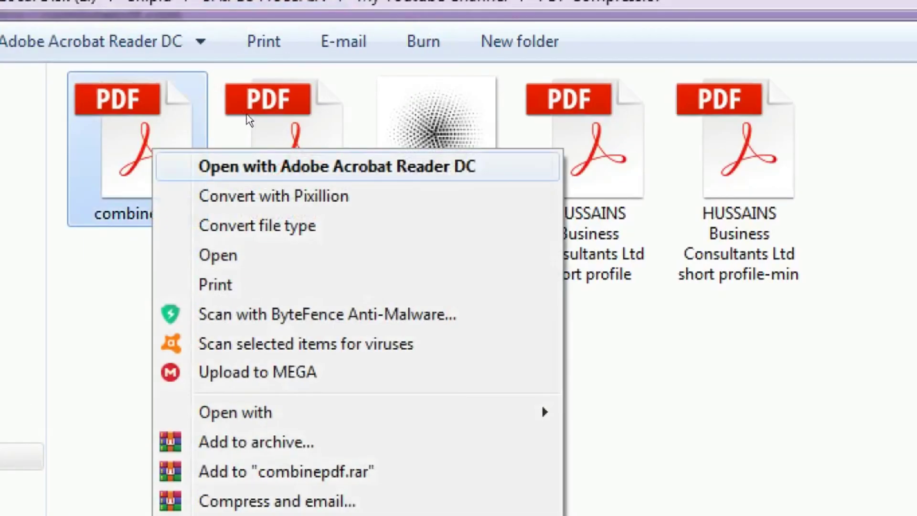
{"action": "key", "text": "Return"}
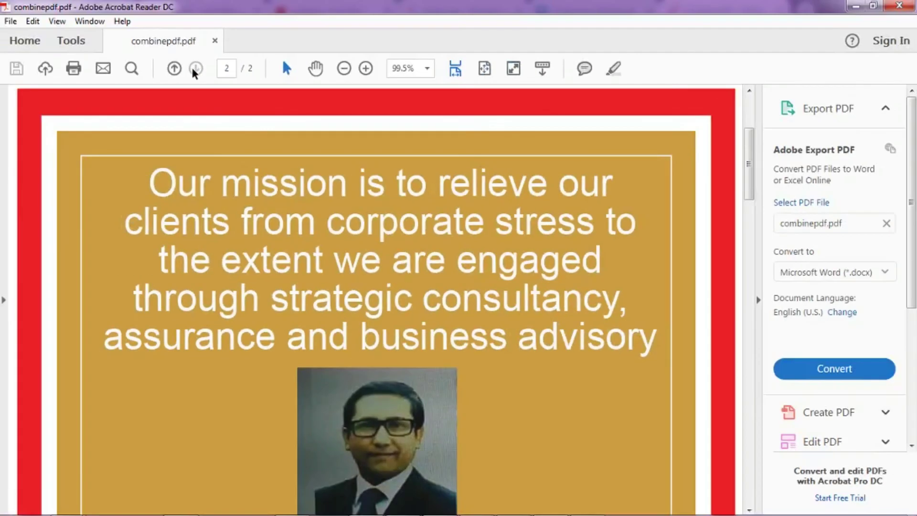
- Go to page 1, hide the export tools pane and scroll through both merged pages
{"action": "left_click", "coordinate": [173, 68]}
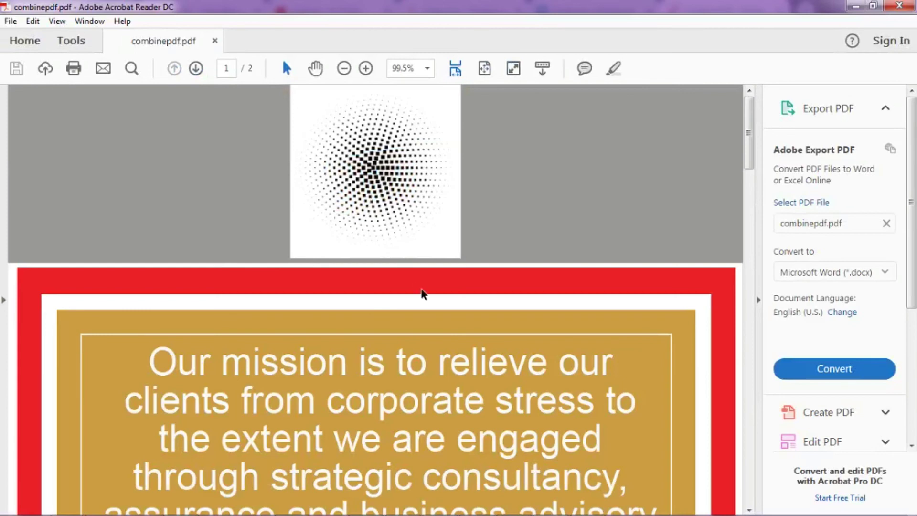
{"action": "scroll", "coordinate": [422, 293], "scroll_direction": "down", "scroll_amount": 2, "text": "ctrl"}
{"action": "scroll", "coordinate": [422, 293], "scroll_direction": "down", "scroll_amount": 2, "text": "ctrl"}
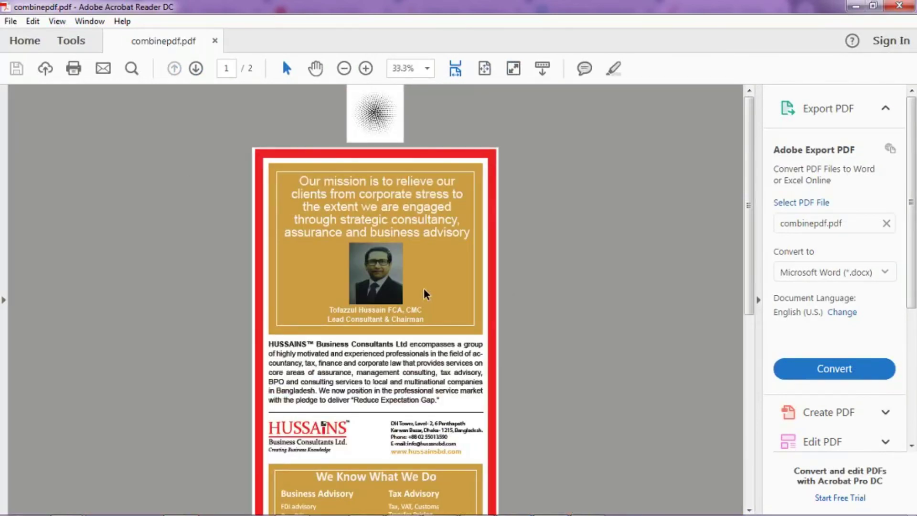
{"action": "left_click", "coordinate": [759, 300]}
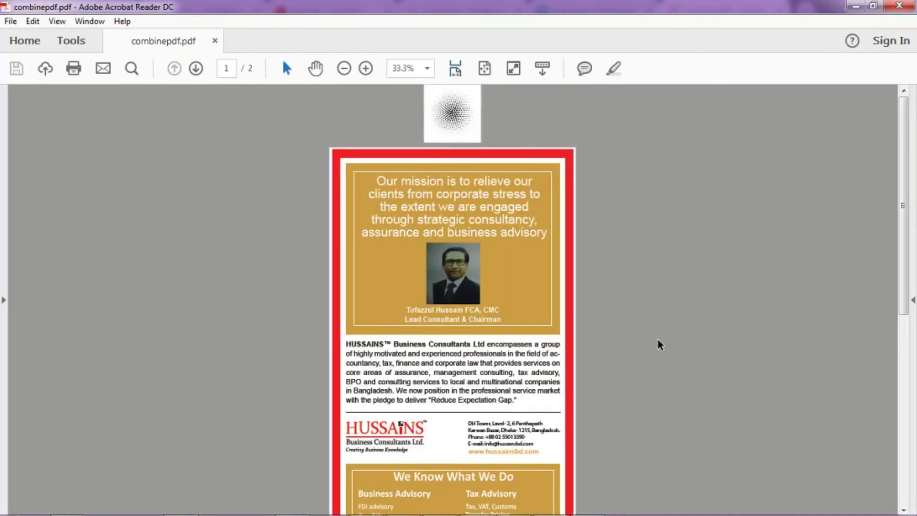
{"action": "scroll", "coordinate": [659, 344], "scroll_direction": "down", "scroll_amount": 2}
{"action": "scroll", "coordinate": [660, 344], "scroll_direction": "down", "scroll_amount": 5}
{"action": "scroll", "coordinate": [518, 317], "scroll_direction": "up", "scroll_amount": 6}
{"action": "scroll", "coordinate": [518, 315], "scroll_direction": "down", "scroll_amount": 7}
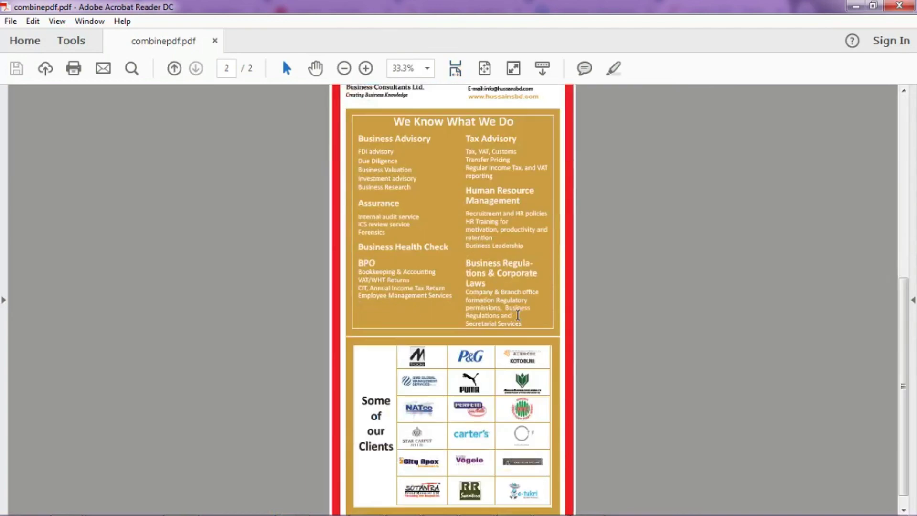
{"action": "scroll", "coordinate": [518, 315], "scroll_direction": "up", "scroll_amount": 5}
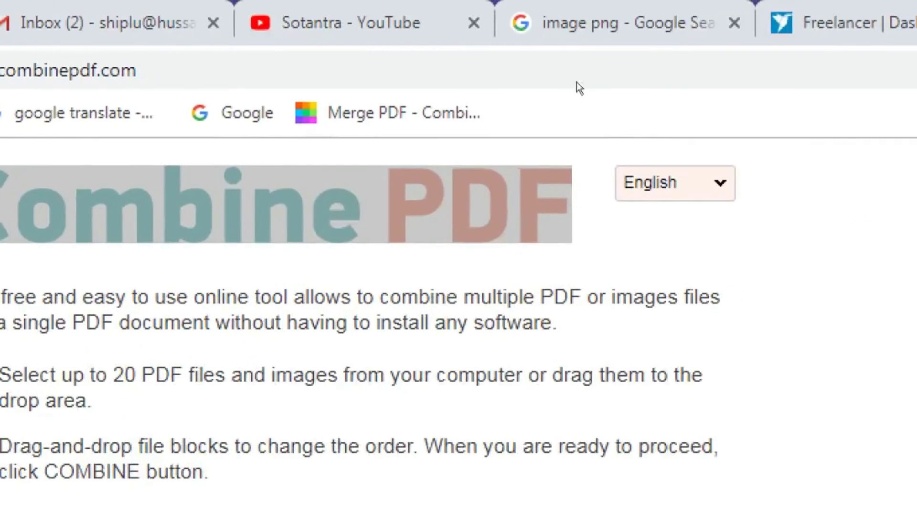
{"action": "key", "text": "Down"}
{"action": "key", "text": "Down"}
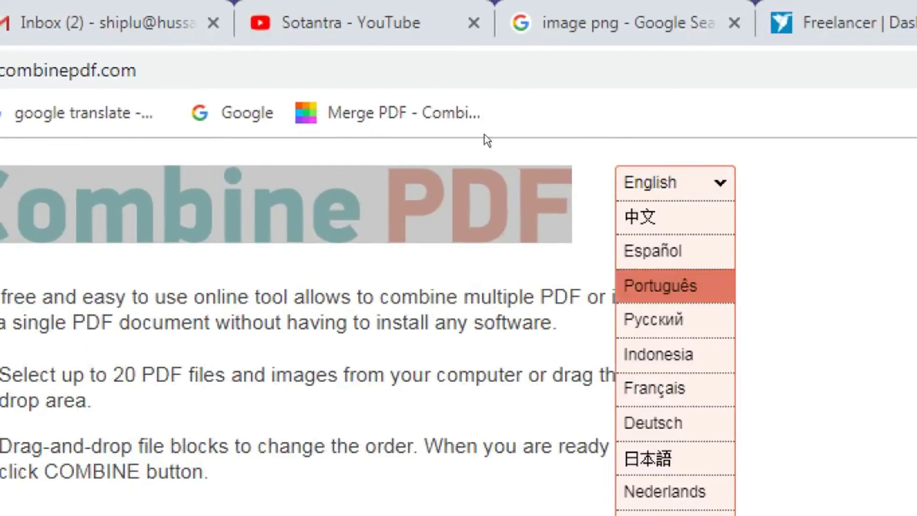
{"action": "key", "text": "Down"}
{"action": "key", "text": "Down"}
{"action": "key", "text": "Down"}
{"action": "key", "text": "Down"}
{"action": "key", "text": "Down"}
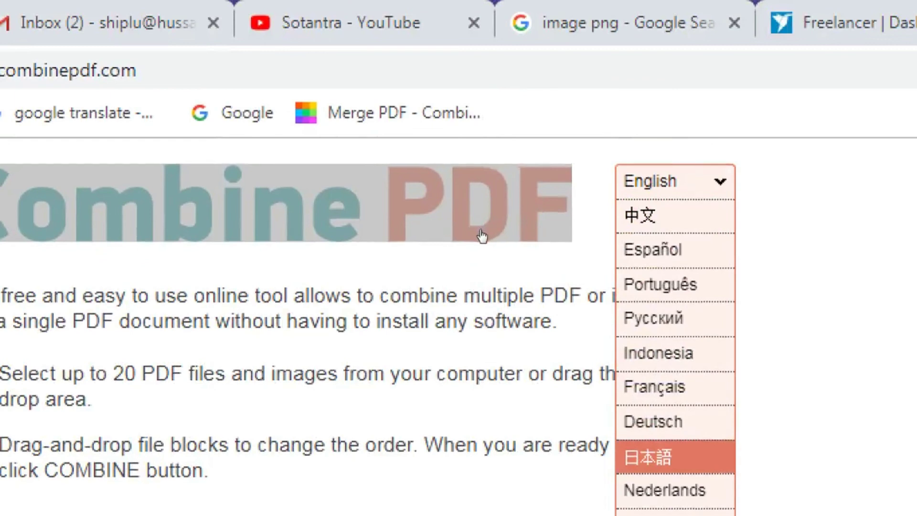
{"action": "scroll", "coordinate": [482, 235], "scroll_direction": "down", "scroll_amount": 3}
{"action": "key", "text": "Down"}
{"action": "key", "text": "Down"}
{"action": "key", "text": "Down"}
{"action": "key", "text": "Up"}
{"action": "key", "text": "Up"}
{"action": "key", "text": "Up"}
{"action": "key", "text": "Up"}
{"action": "key", "text": "Up"}
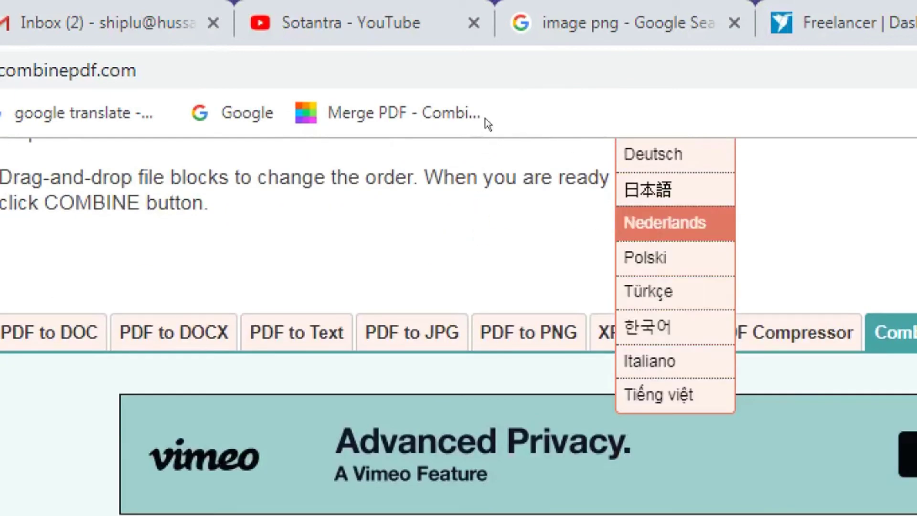
{"action": "scroll", "coordinate": [485, 144], "scroll_direction": "up", "scroll_amount": 3}
{"action": "key", "text": "Up"}
{"action": "key", "text": "Up"}
{"action": "key", "text": "Up"}
{"action": "key", "text": "Up"}
{"action": "left_click", "coordinate": [578, 92]}
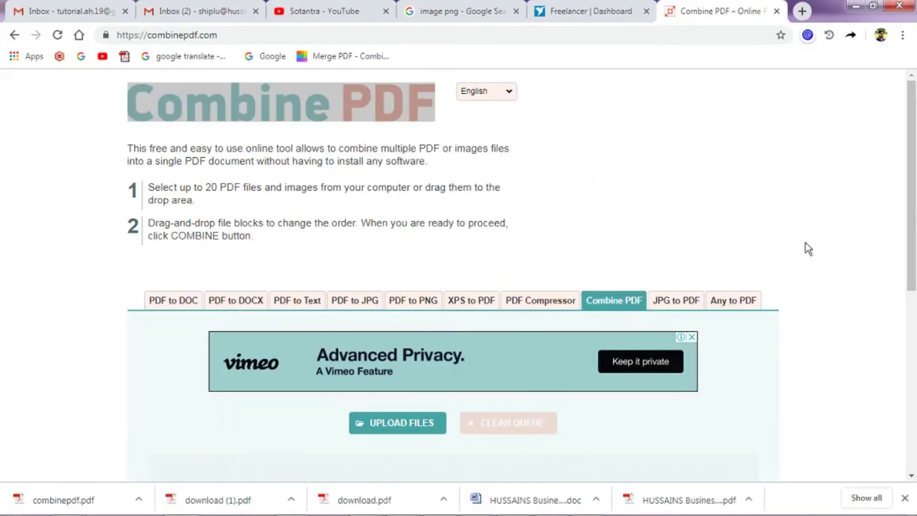
{"action": "left_click", "coordinate": [95, 36]}
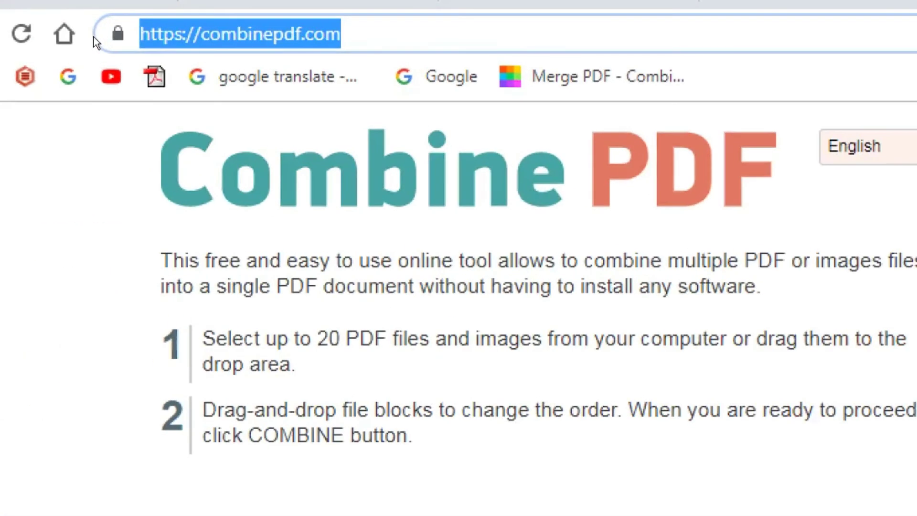